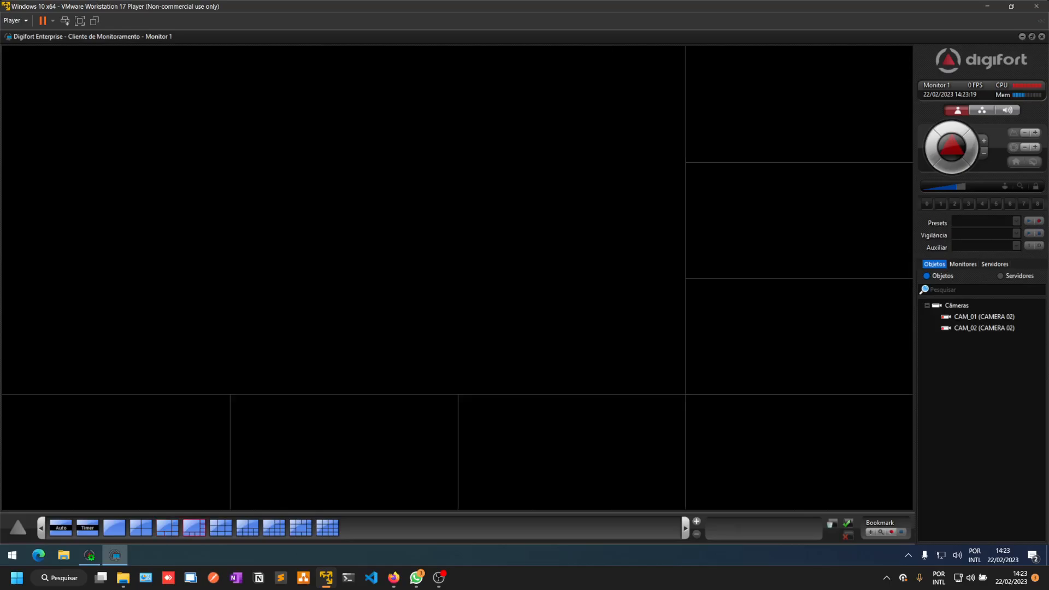
Set a 2x2 mosaic layout and place CAM_01 in the upper-left cell and CAM_02 in the lower-right cell
left_click(221, 527)
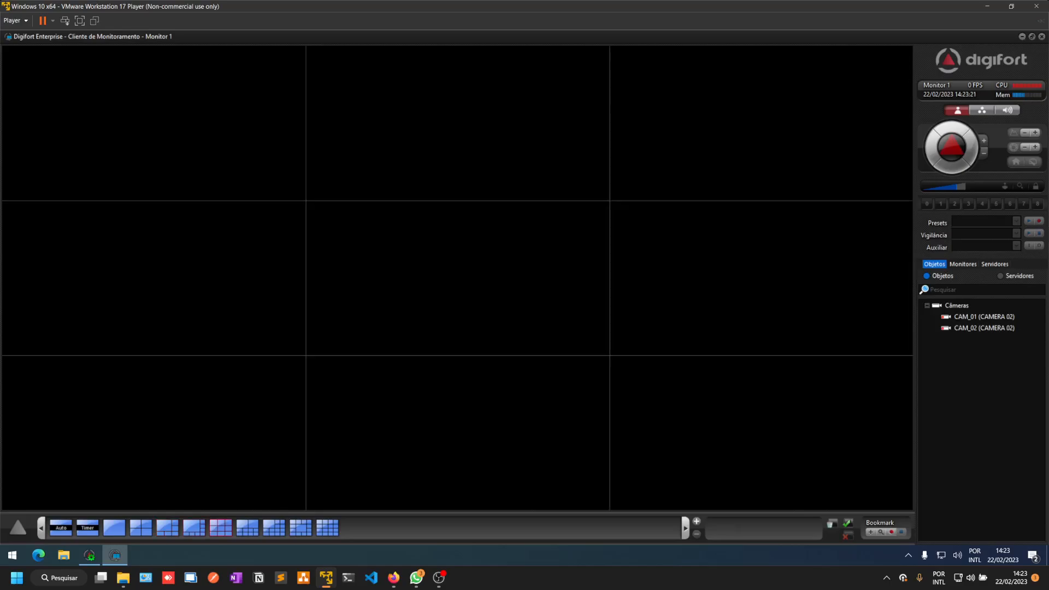
left_click(140, 528)
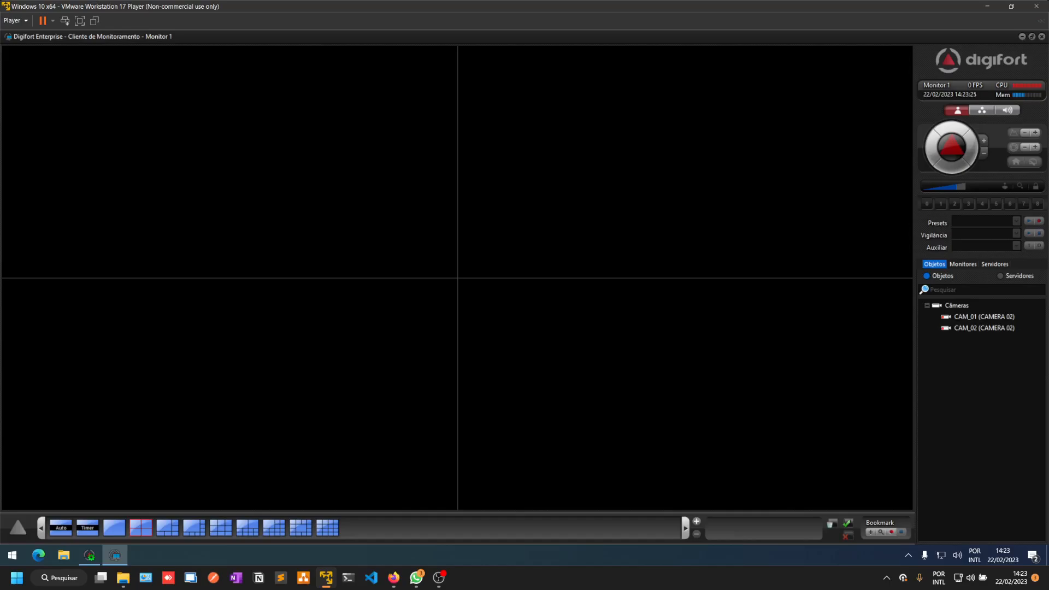
left_click(983, 317)
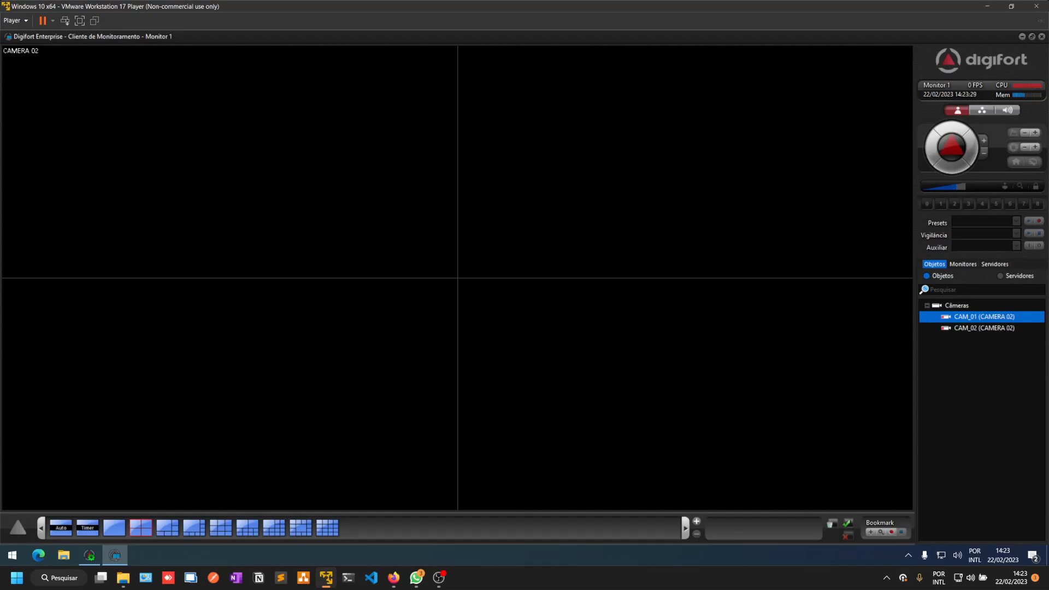
left_click_drag(983, 328, 685, 393)
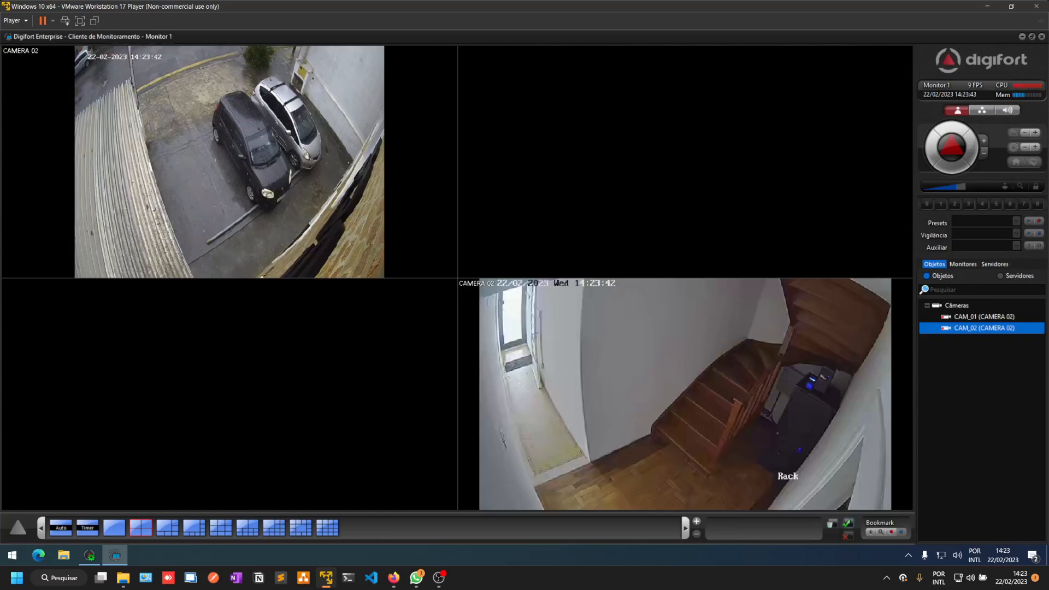
Save the current camera arrangement as a public mosaic named MOSAICO 01
left_click(848, 524)
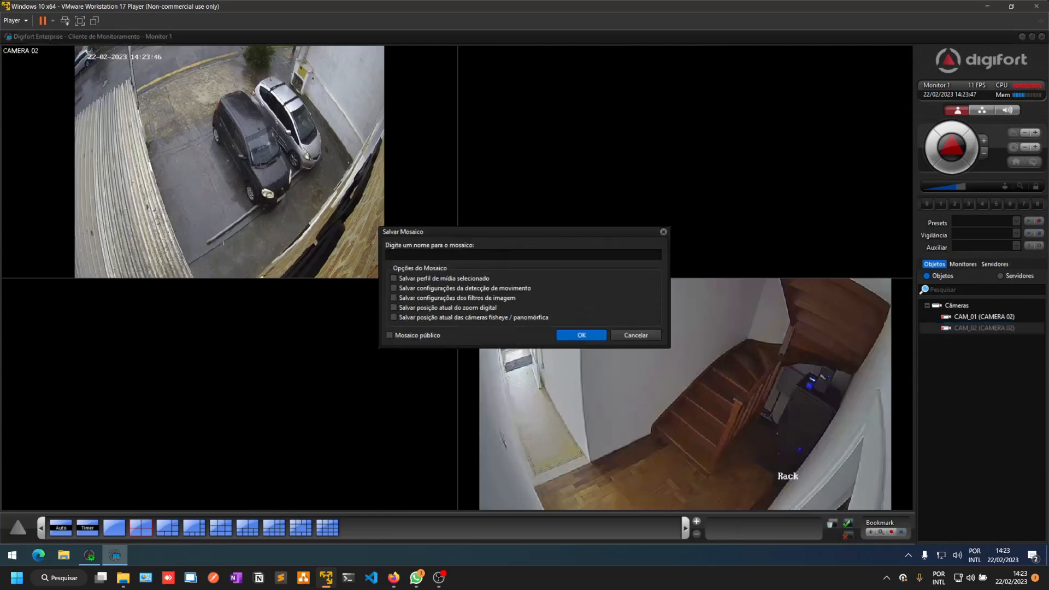
type("MOSACI")
key("BackSpace")
type("ICO 01")
left_click(389, 336)
key("Return")
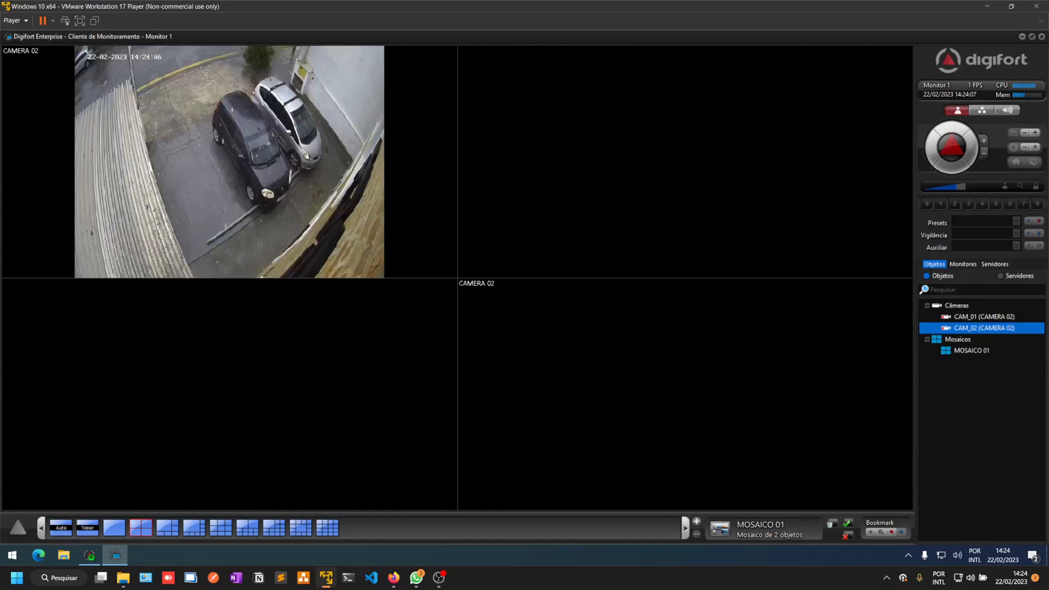
Alternate between the 4x4 and 2x2 layouts to compare which saved mosaics are listed, ending on 2x2
left_click(327, 528)
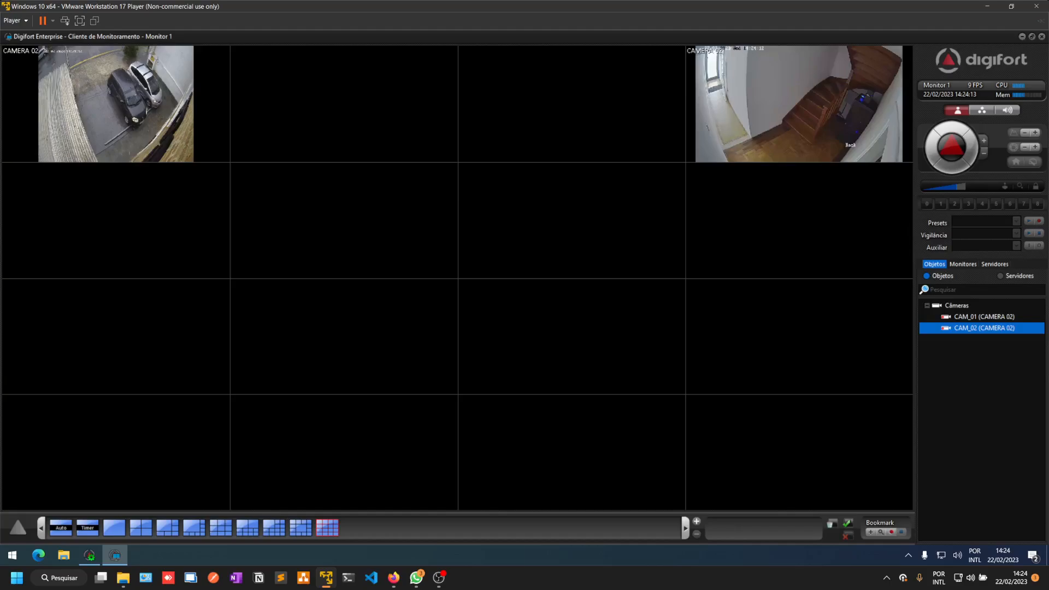
left_click(141, 527)
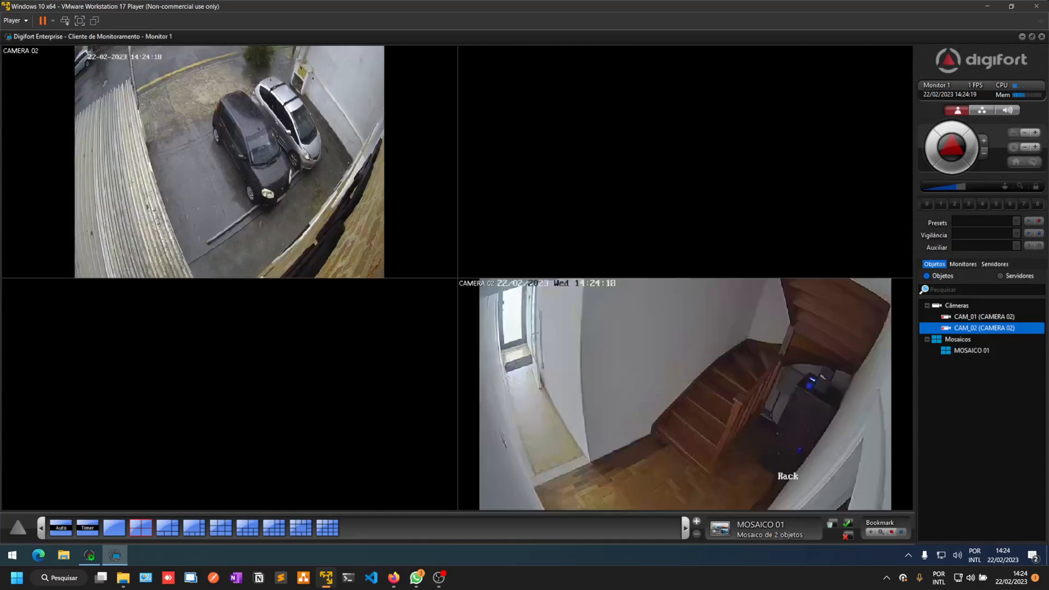
left_click(328, 527)
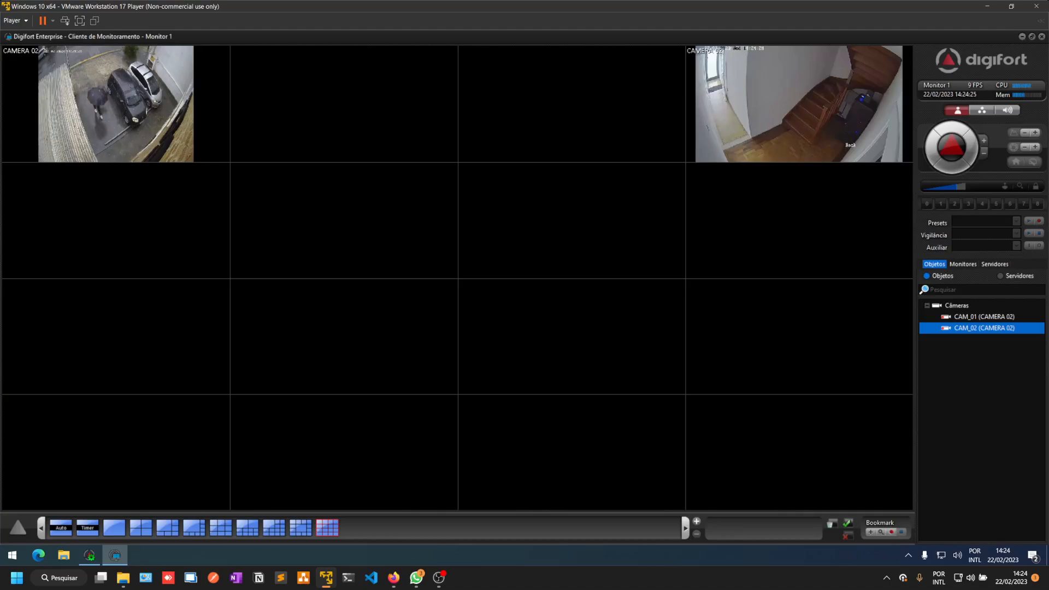
left_click(141, 528)
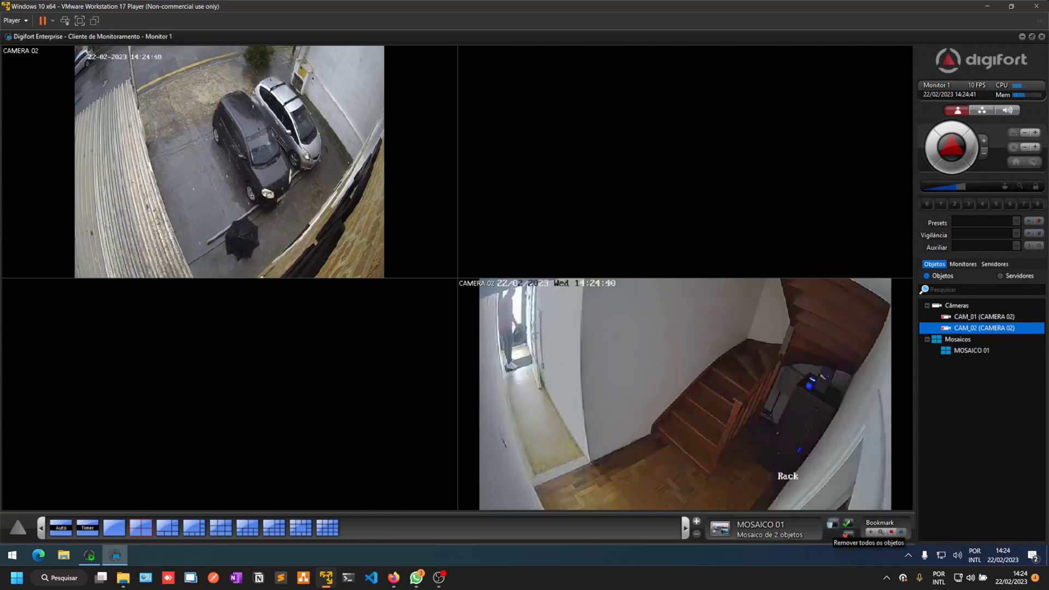
Remove all objects from the 2x2 mosaic, and place CAM_01 in the upper-right cell and CAM_02 in the lower-right cell
left_click(846, 536)
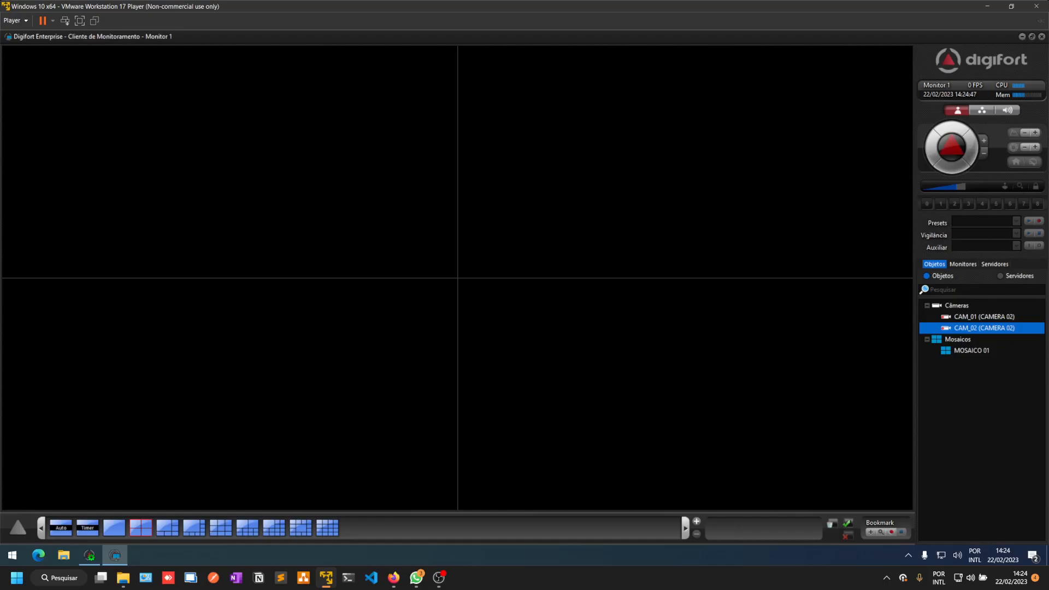
left_click(984, 317)
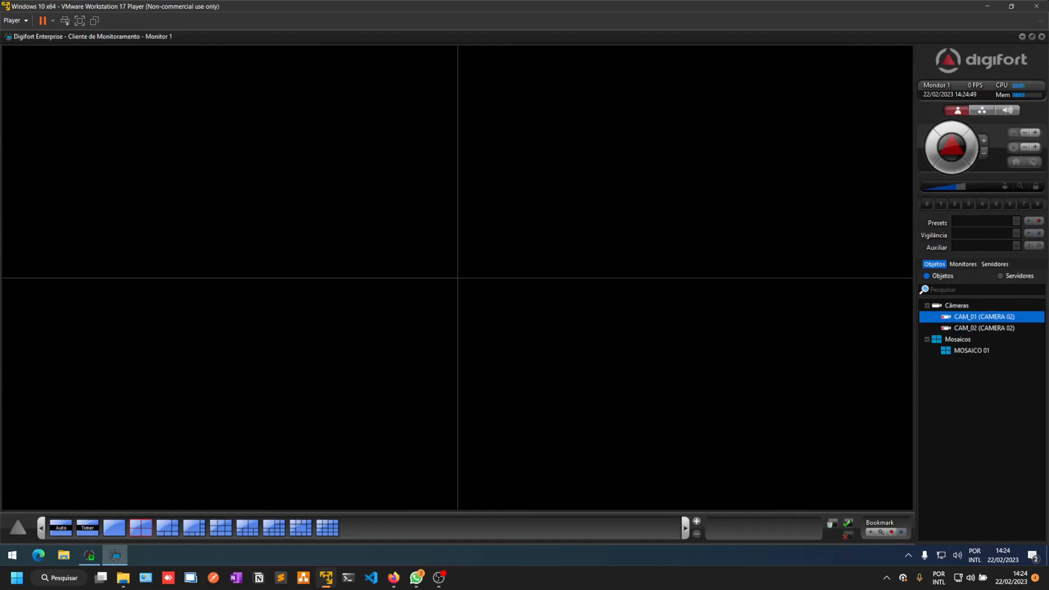
left_click_drag(984, 316, 685, 163)
left_click(983, 328)
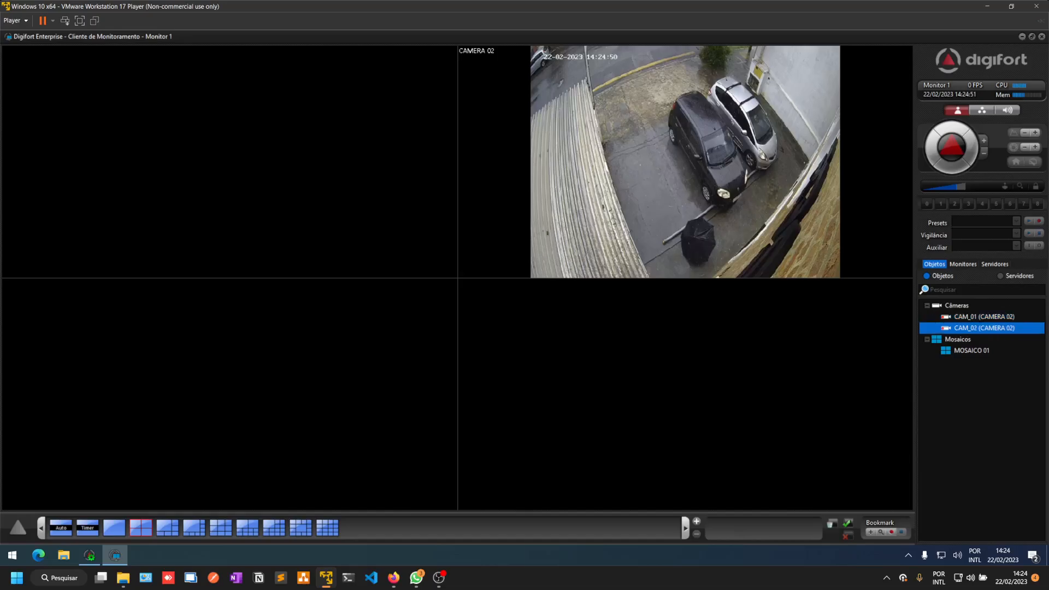
left_click_drag(984, 328, 685, 394)
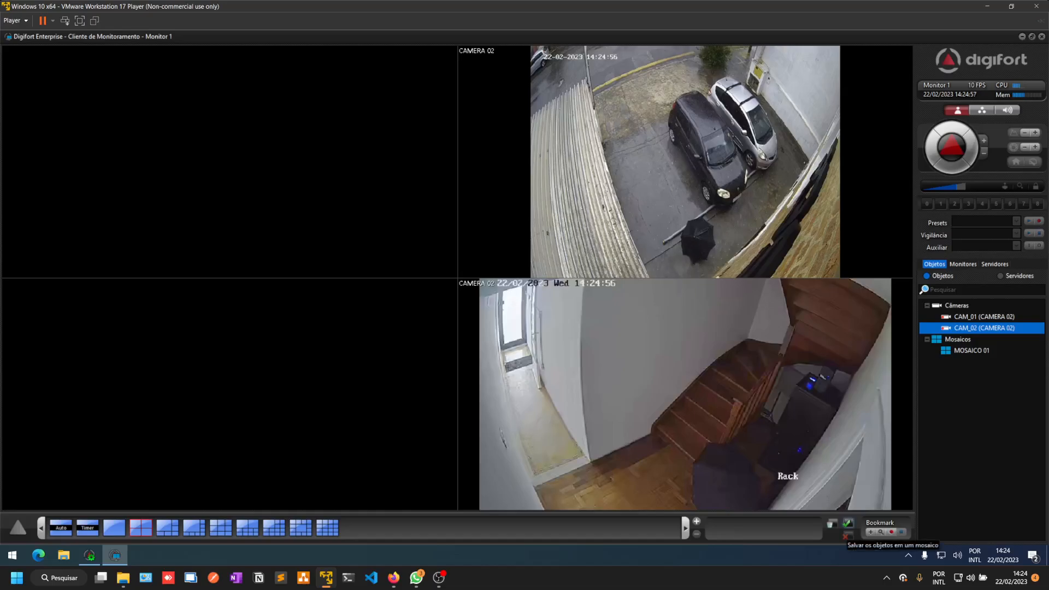
Save the new 2x2 arrangement as a public mosaic named MOSAICO 02
left_click(848, 523)
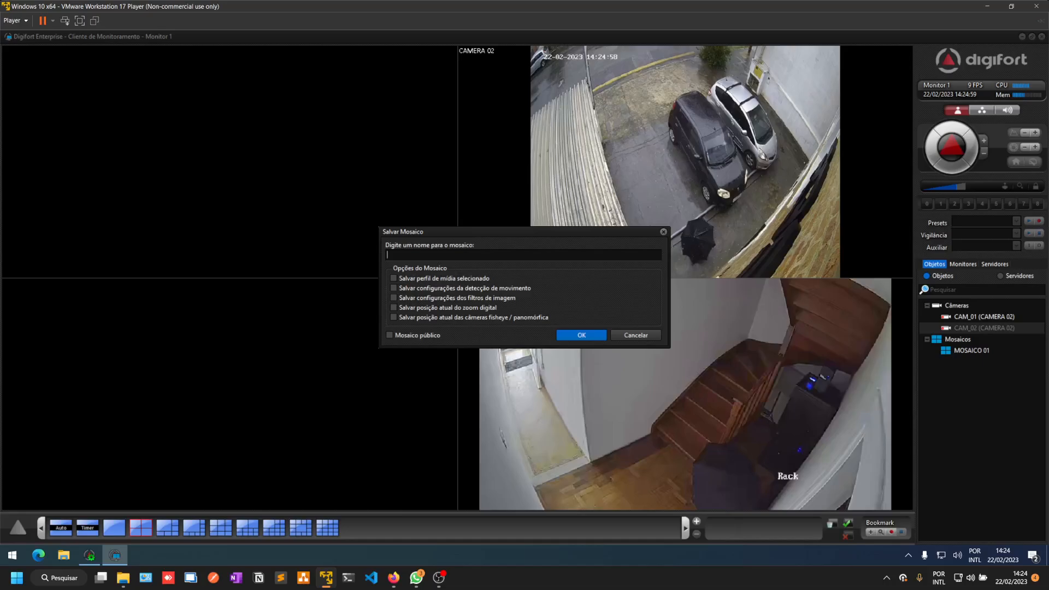
type("MOSAICO 02")
left_click(389, 334)
left_click(581, 334)
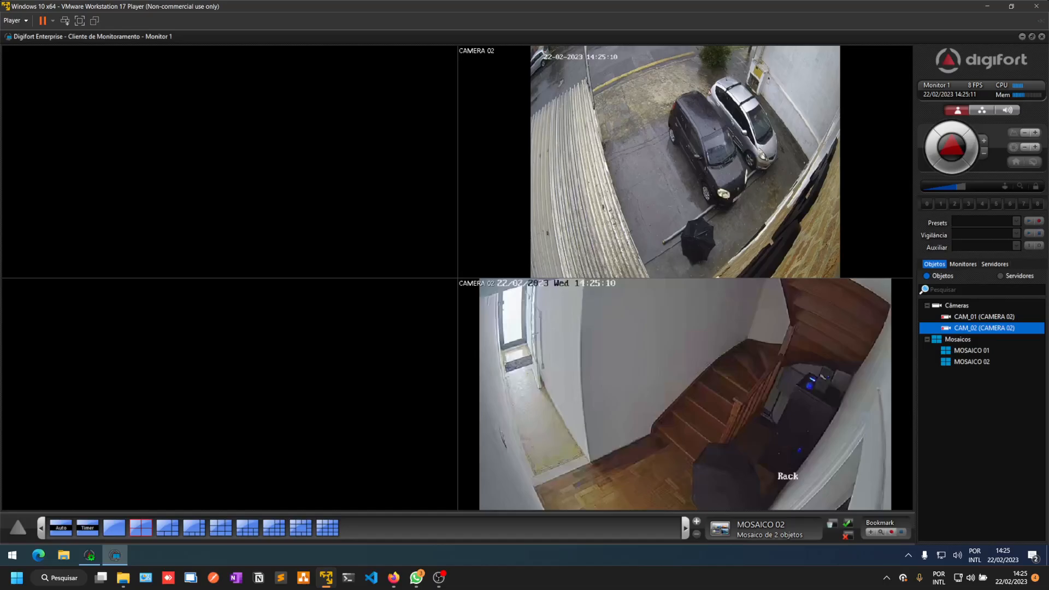
Load the saved MOSAICO 01 and MOSAICO 02 in turn to view their camera arrangements
double_click(972, 350)
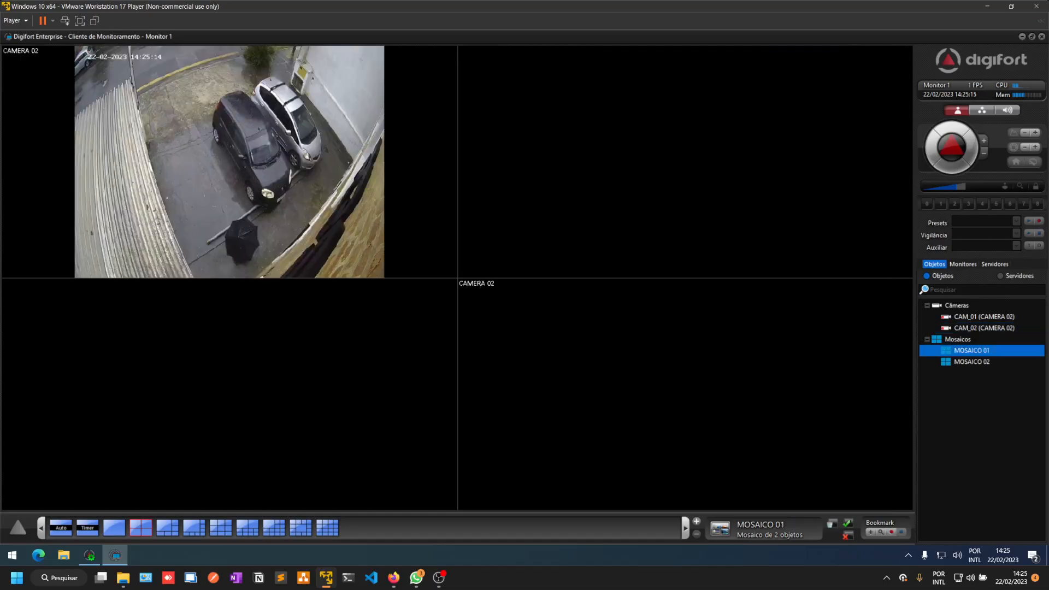
double_click(971, 361)
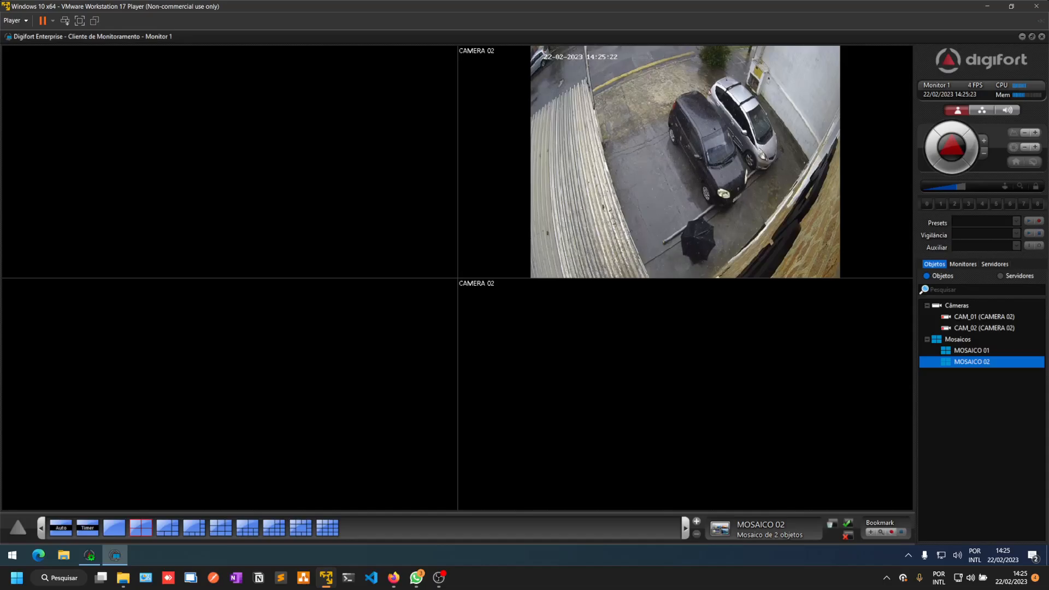
Try the six- and eight-cell layouts, settle on 3x3, and move the parking camera to the middle row's right cell
left_click(167, 528)
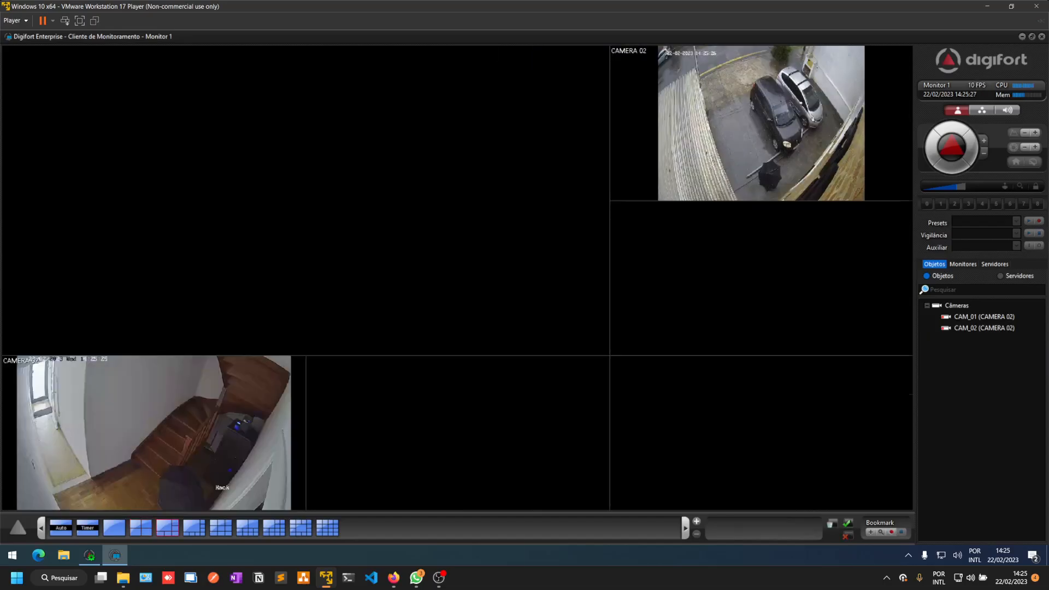
left_click(194, 527)
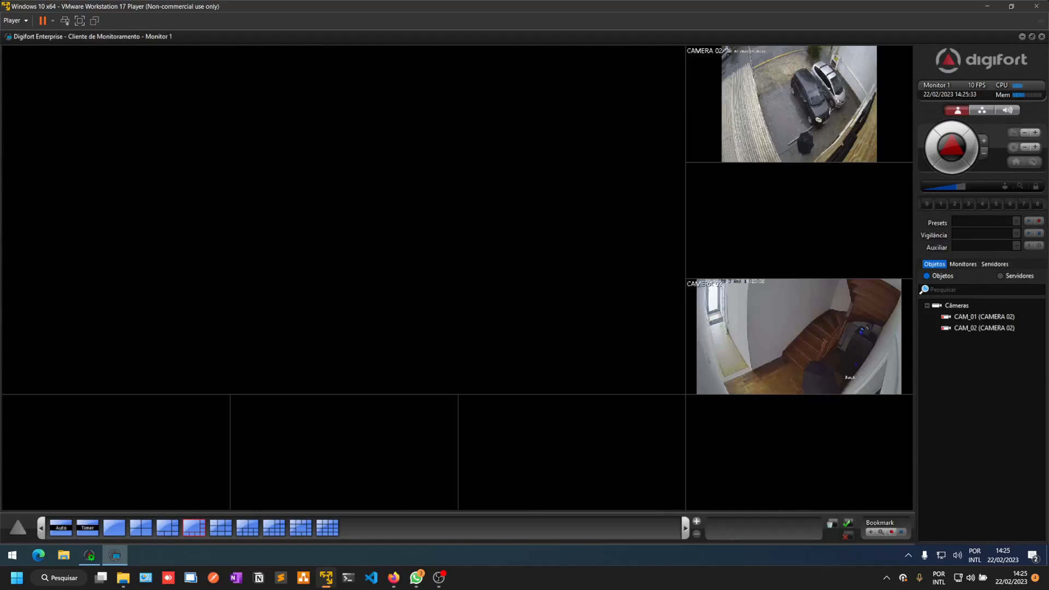
left_click(220, 527)
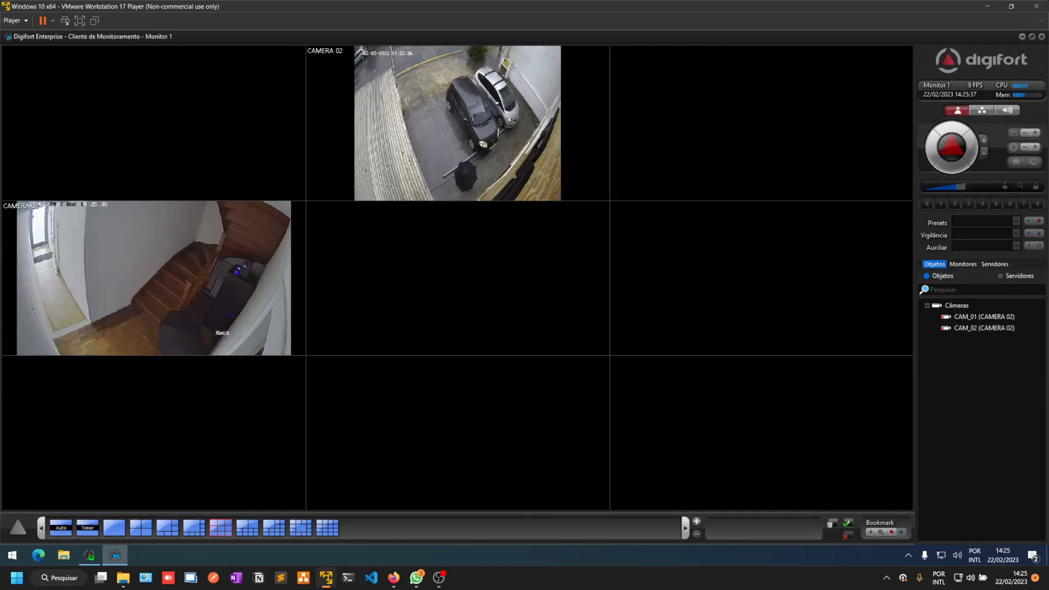
left_click_drag(457, 123, 761, 278)
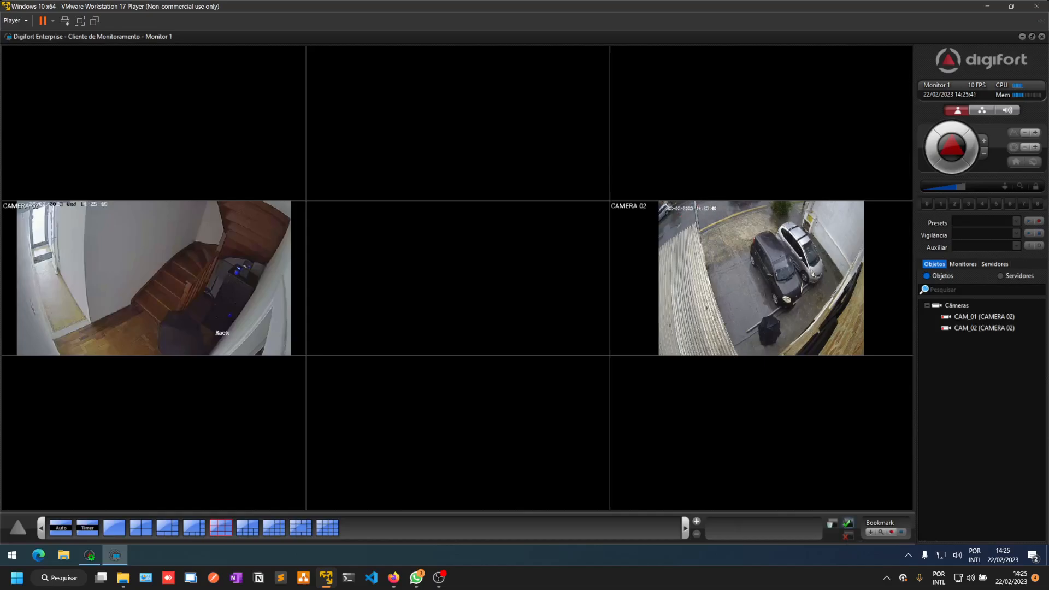
Save the 3x3 arrangement as a public mosaic named MOSAICO 03
left_click(848, 523)
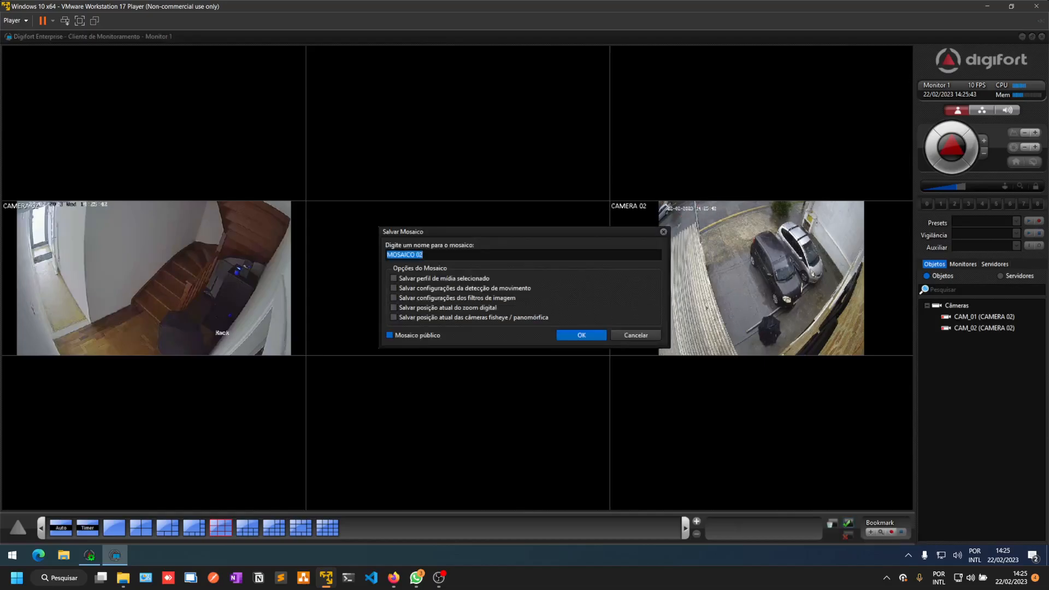
left_click(427, 254)
key("BackSpace")
type("3")
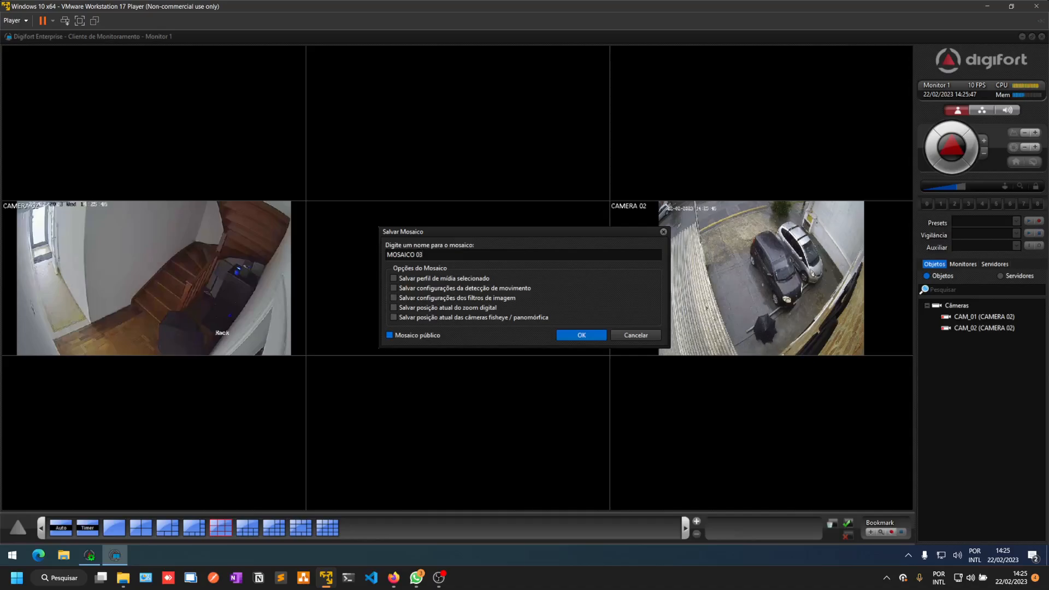
key("Return")
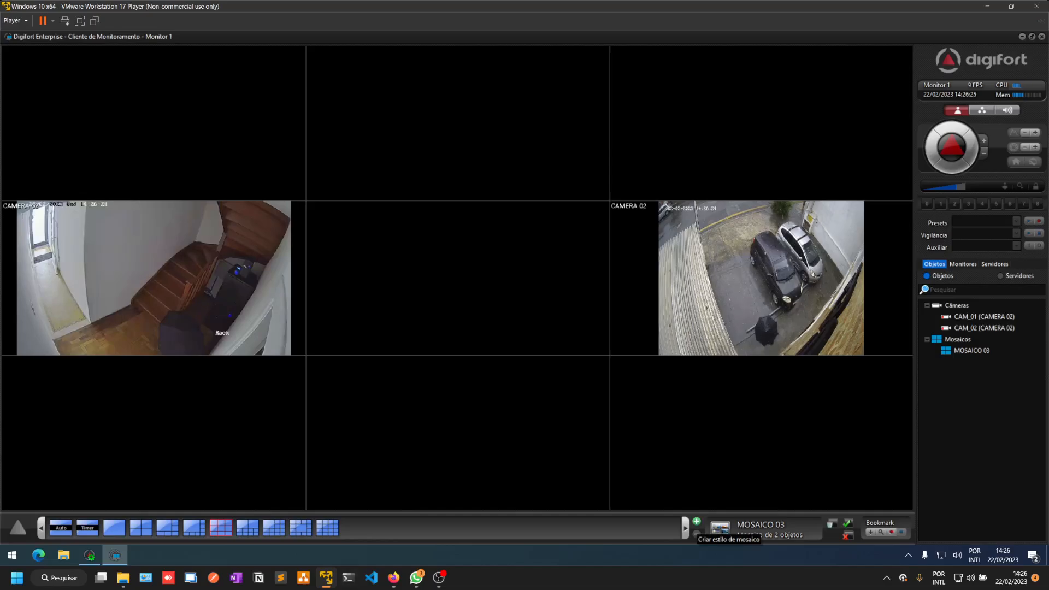
Create a custom mosaic style from a 5x5 matrix, merging the upper-left 3x3 cells and the lower-right 2x2 cells
left_click(697, 521)
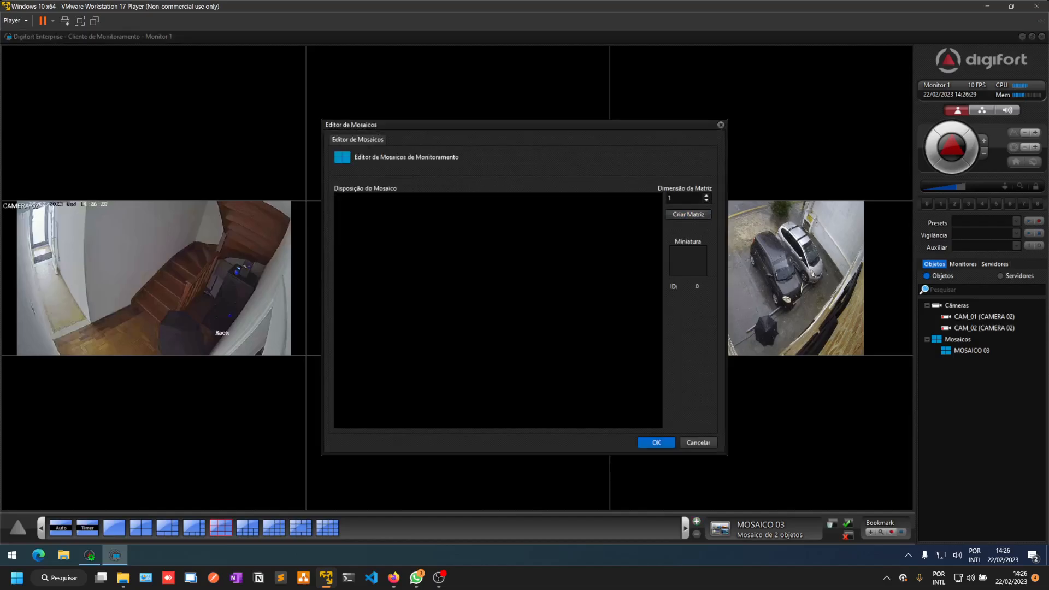
left_click(706, 196)
left_click(689, 214)
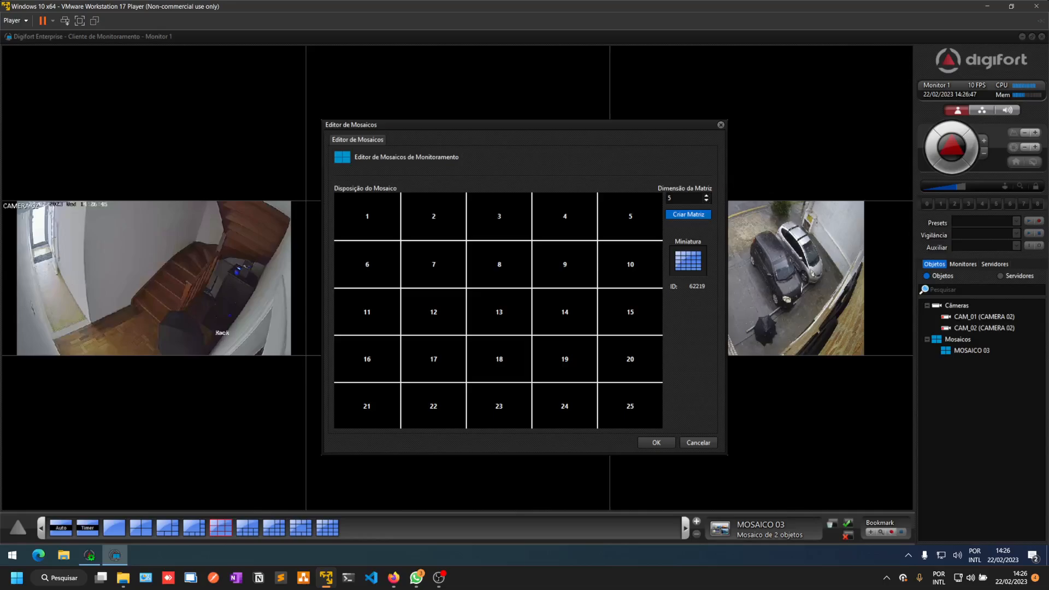
left_click_drag(367, 217, 499, 311)
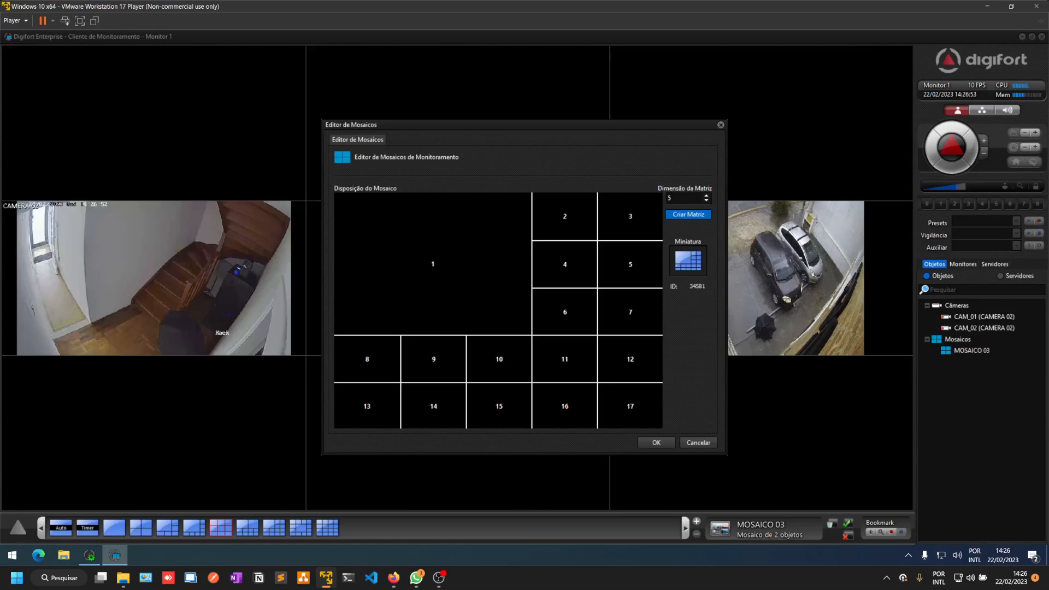
left_click_drag(563, 361, 631, 409)
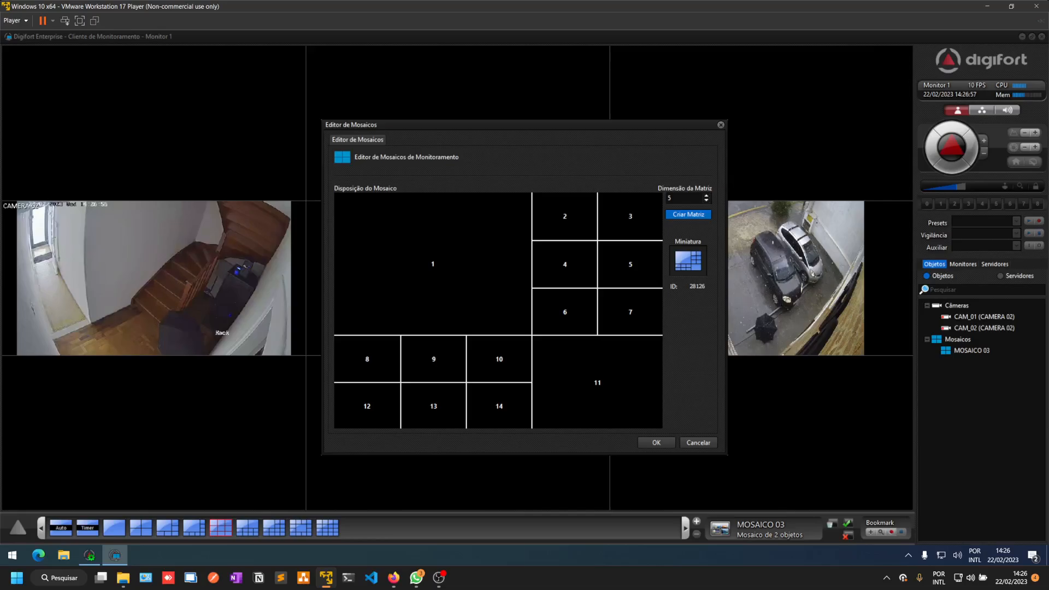
left_click(656, 442)
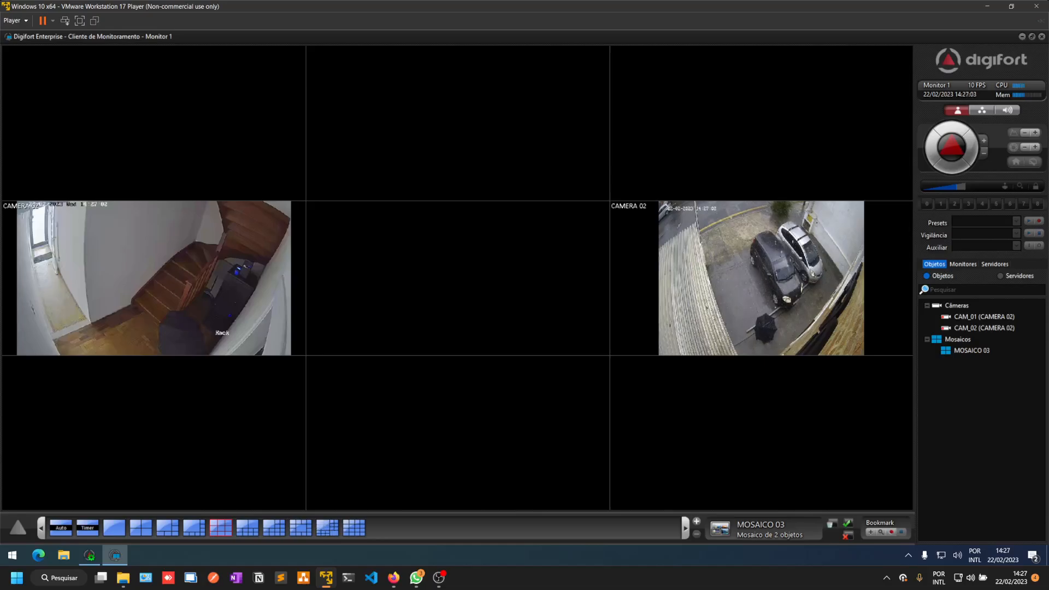
Apply the custom mosaic style and move the staircase camera to the largest cell and the parking camera to the lower-right merged cell
left_click(327, 528)
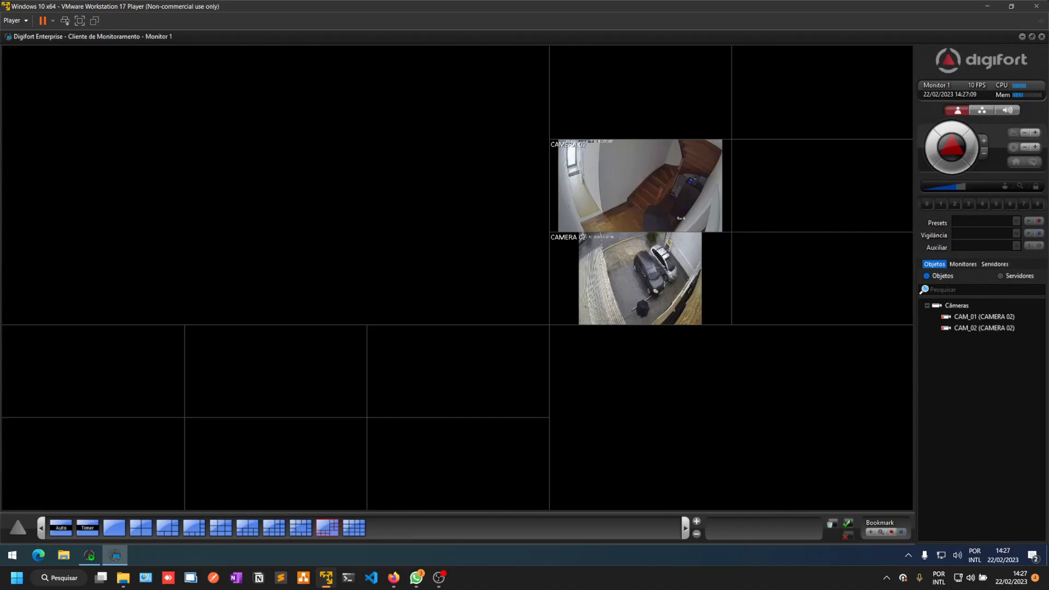
left_click_drag(640, 185, 275, 186)
left_click_drag(640, 279, 731, 418)
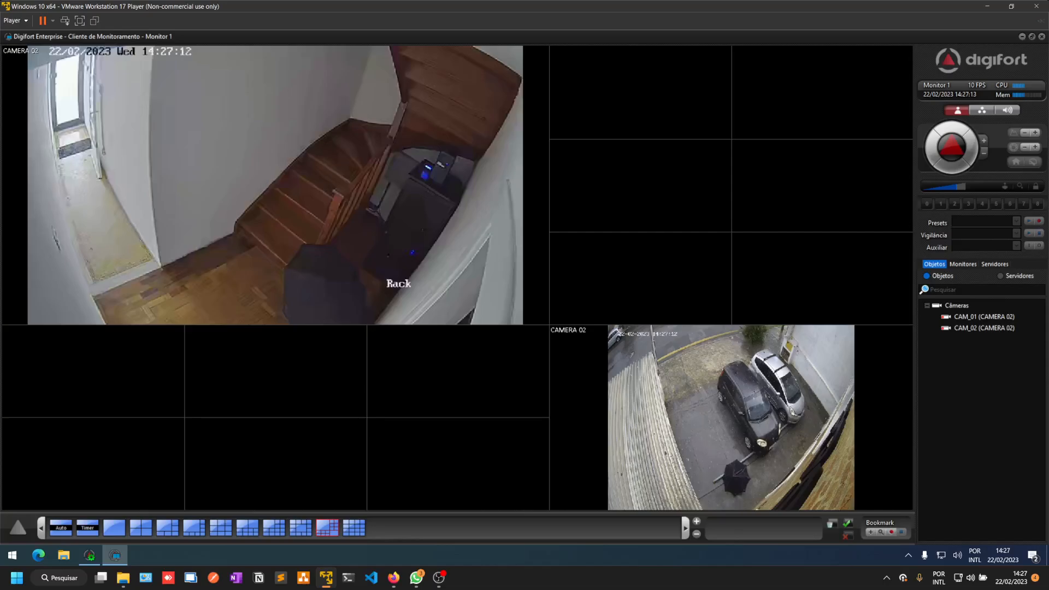
Save the custom-style arrangement as a public mosaic named MOSAICO 04
left_click(847, 523)
left_click(423, 254)
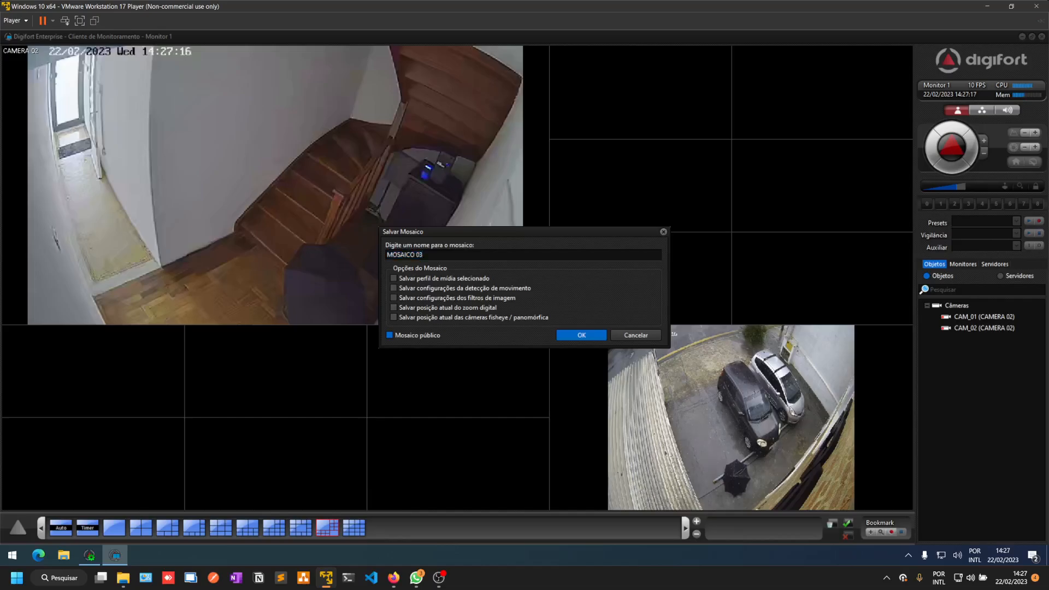
key("BackSpace")
type("4")
key("Return")
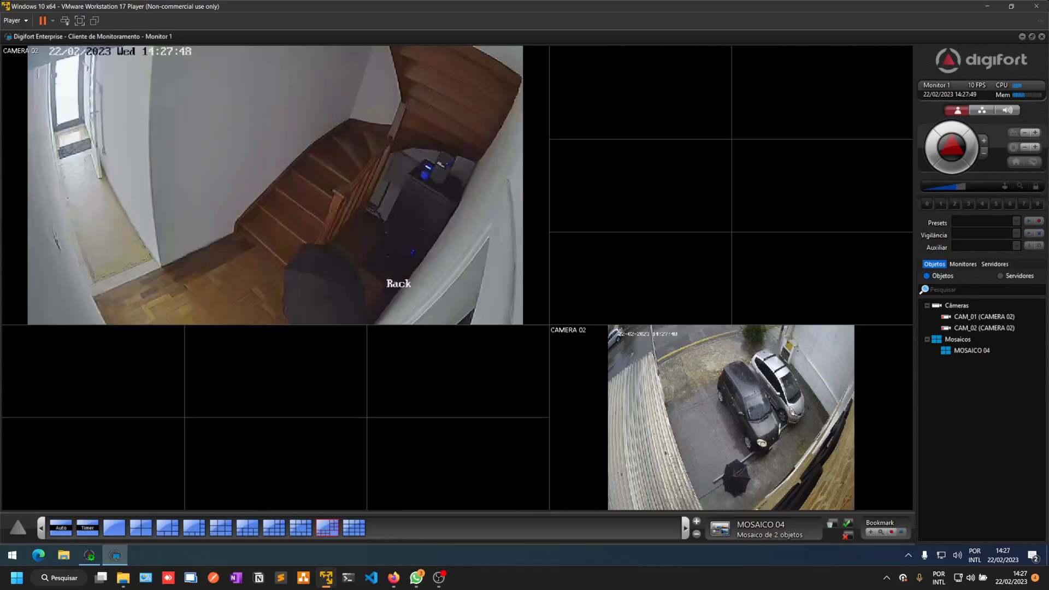
Switch to Timer mode and start a new sequencing mosaic, adding MOSAICO 04 with a display time of 10 seconds
left_click(88, 528)
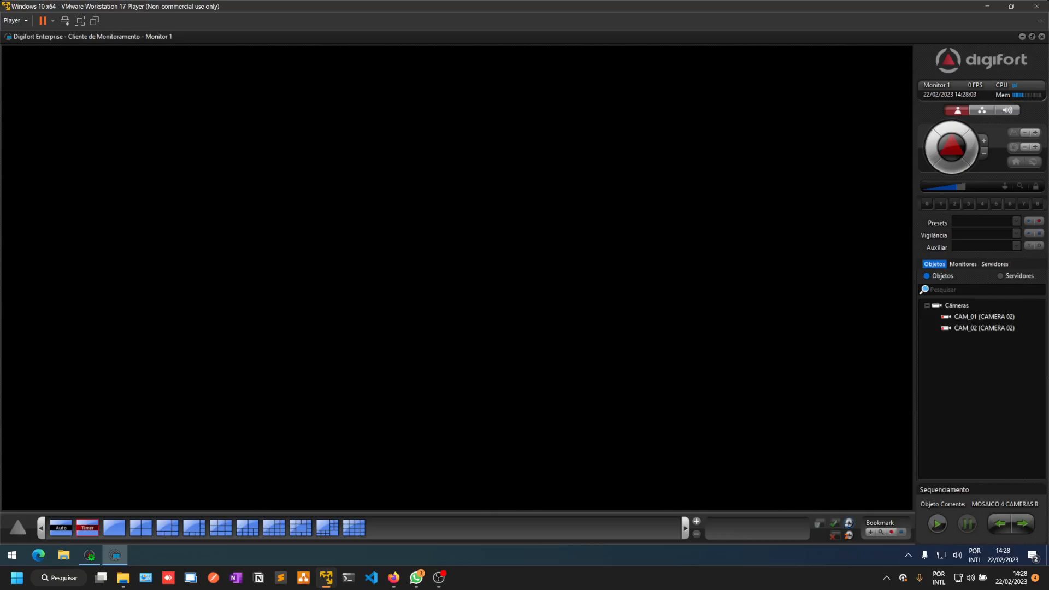
left_click(848, 523)
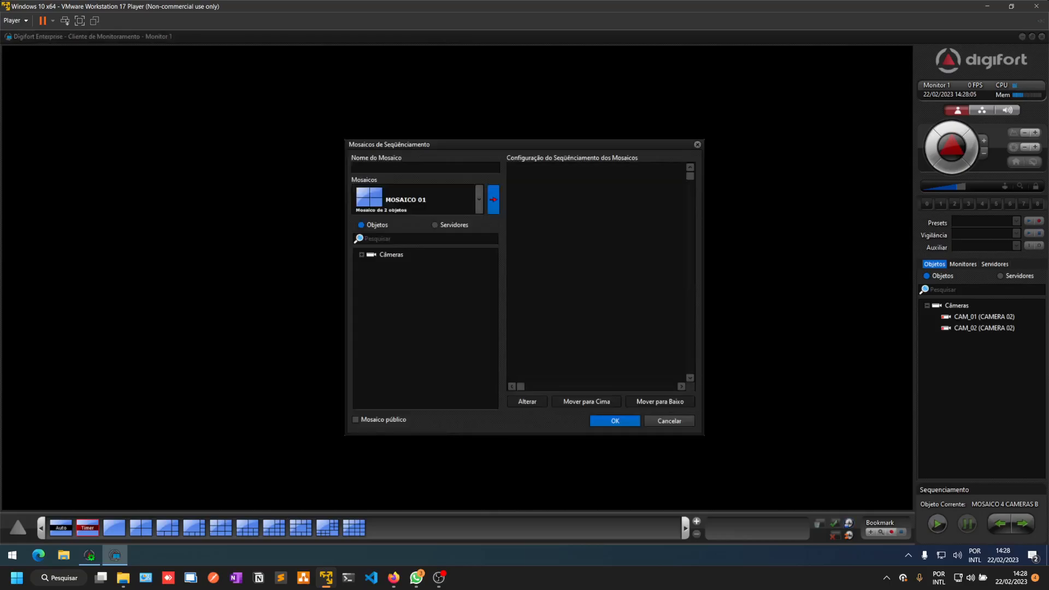
left_click(478, 200)
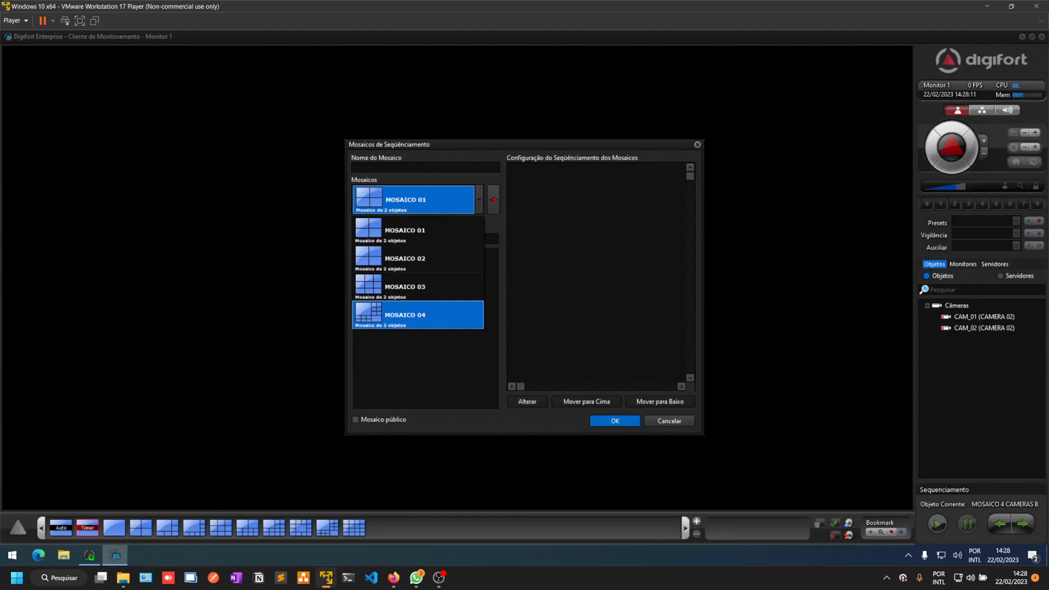
left_click(404, 315)
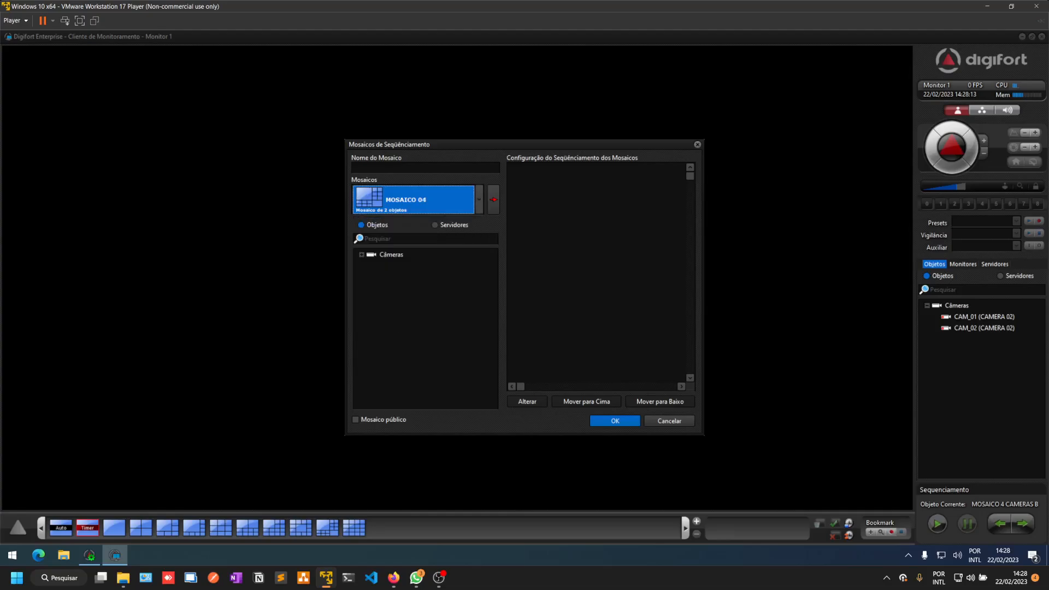
left_click(494, 199)
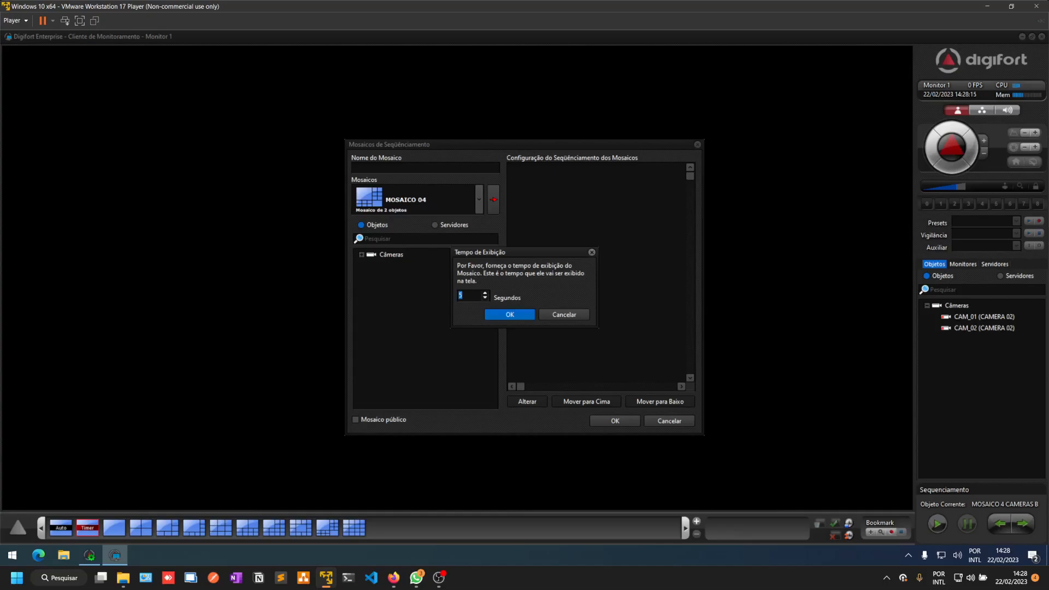
type("10")
left_click(510, 314)
Add MOSAICO 02 to the sequence with a display time of 6 seconds
left_click(479, 199)
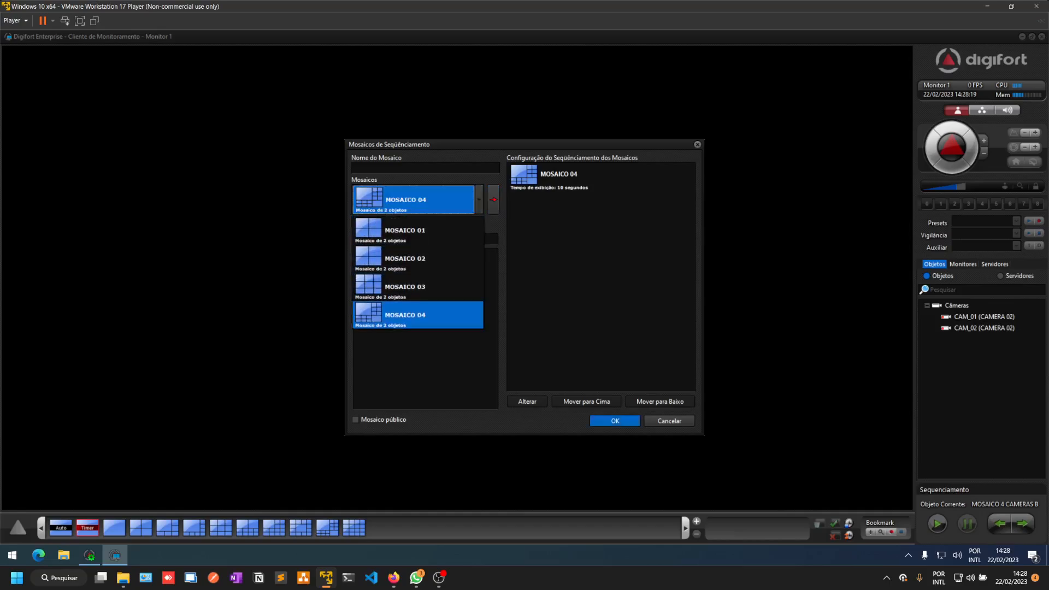
left_click(418, 259)
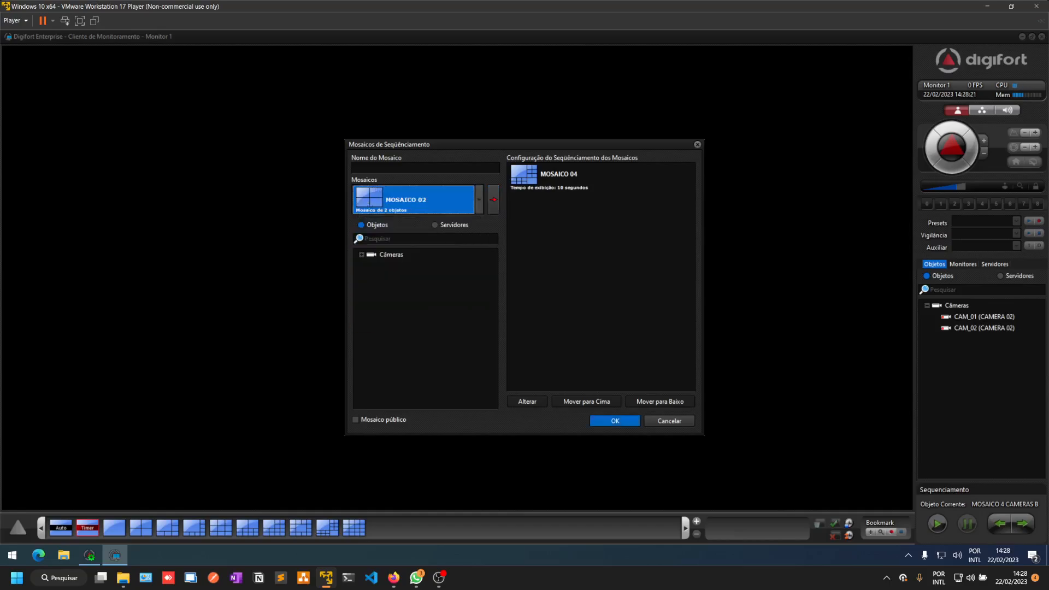
left_click(493, 199)
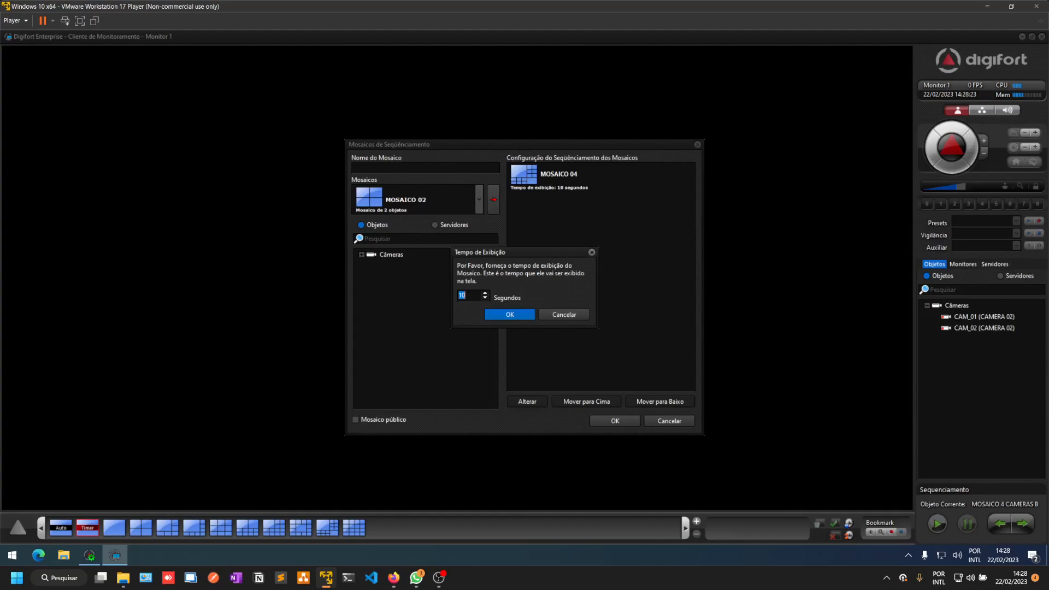
type("7")
left_click(510, 314)
Add MOSAICO 03 to the sequence with a display time of 7 seconds
left_click(479, 200)
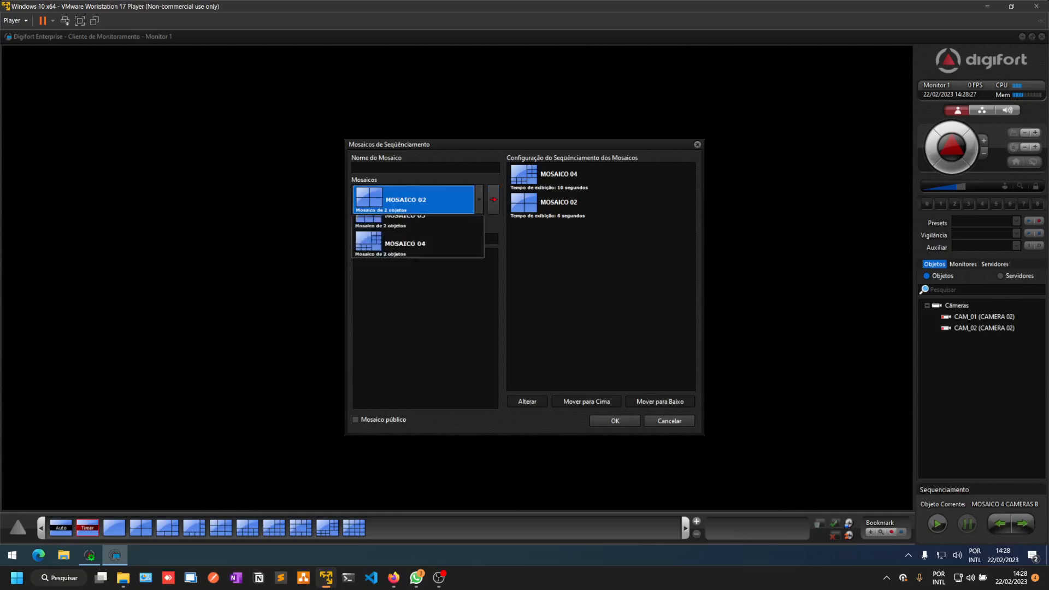
left_click(405, 315)
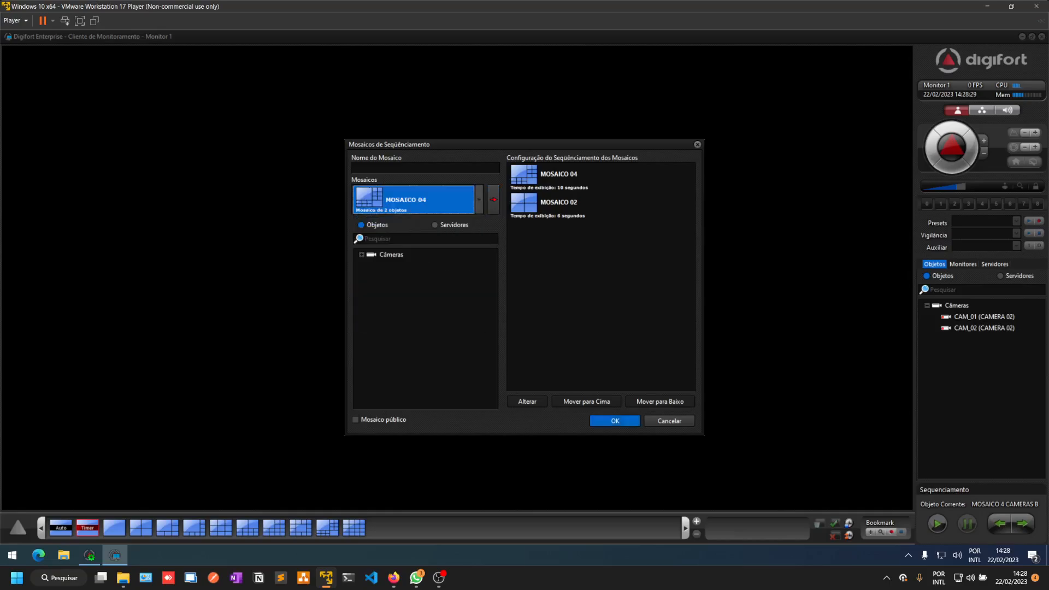
left_click(479, 199)
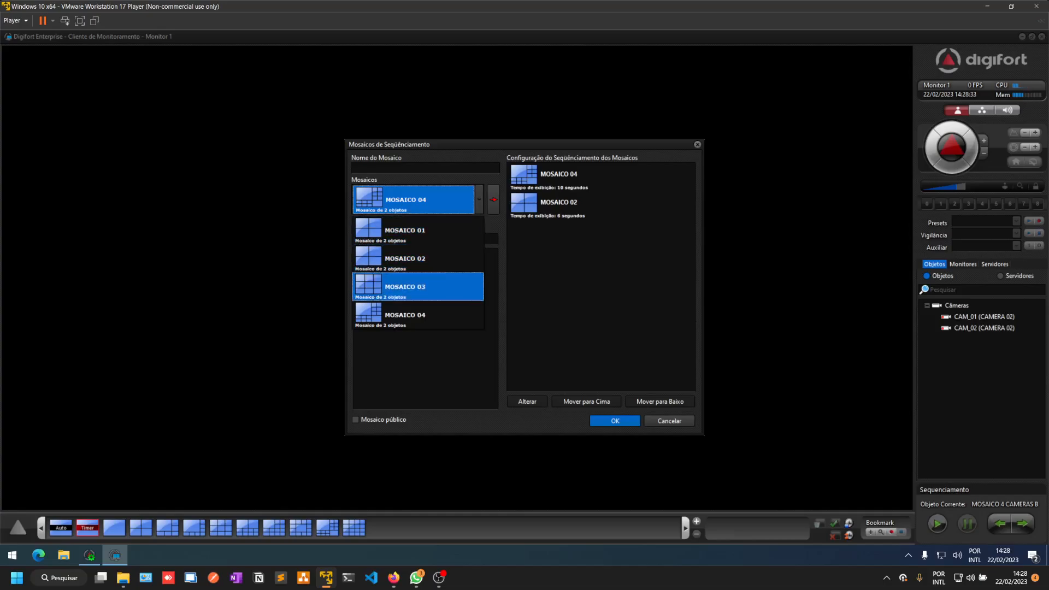
left_click(405, 286)
left_click(494, 199)
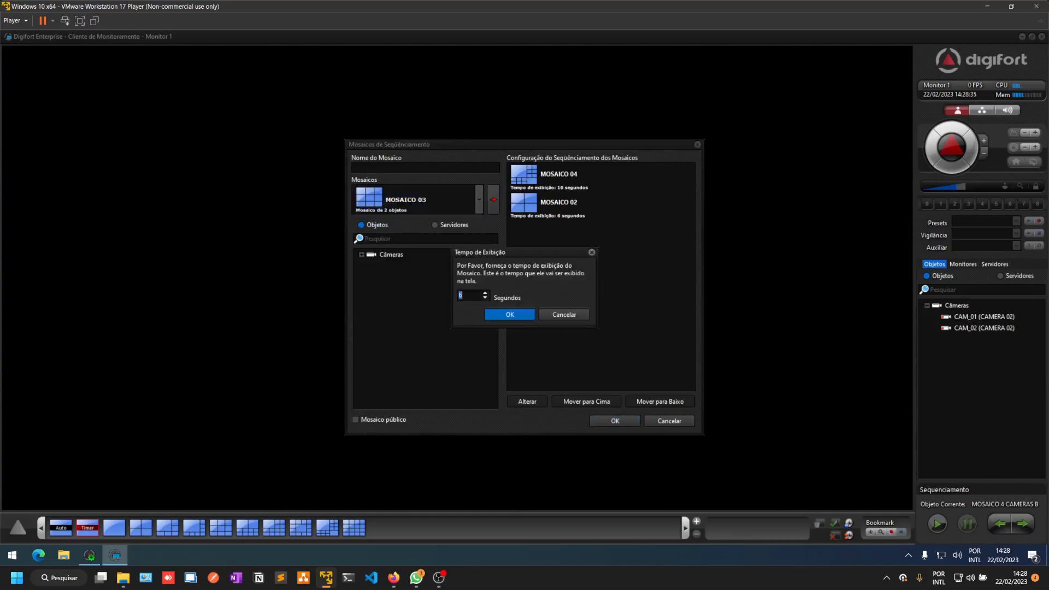
type("7")
key("Return")
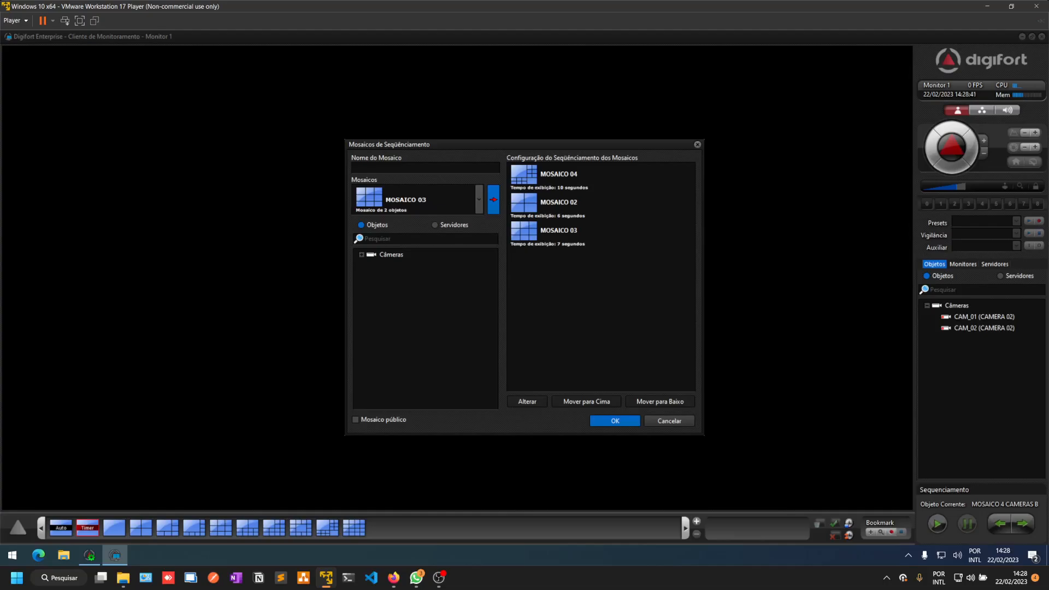
Name the sequencing mosaic AGRUPAMENTO and save it
left_click(424, 167)
type("AGRUPAENTO")
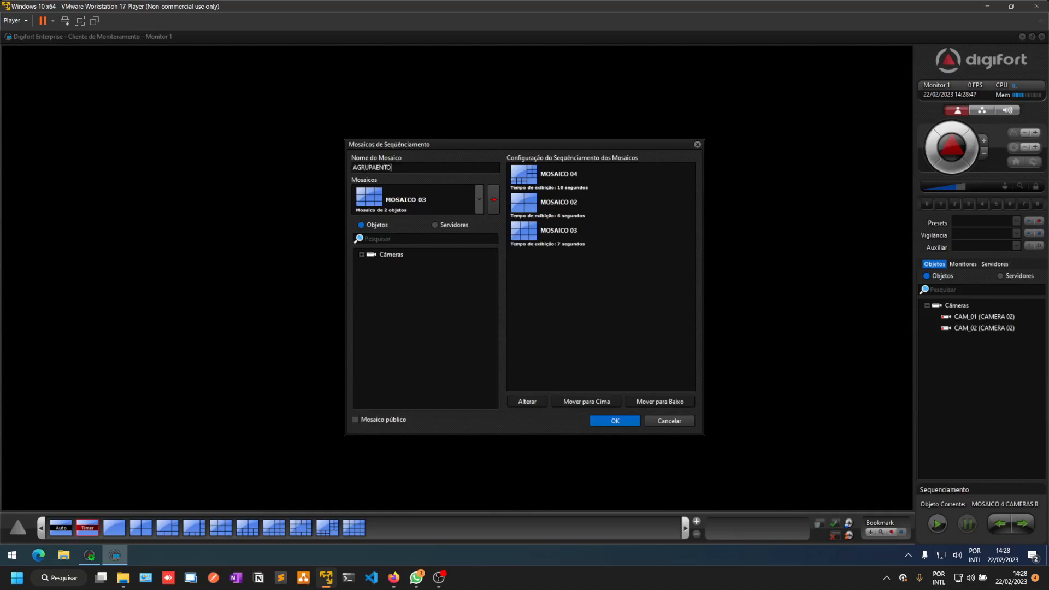
key("BackSpace")
key("BackSpace")
key("BackSpace")
key("BackSpace")
type("MENTO")
key("Return")
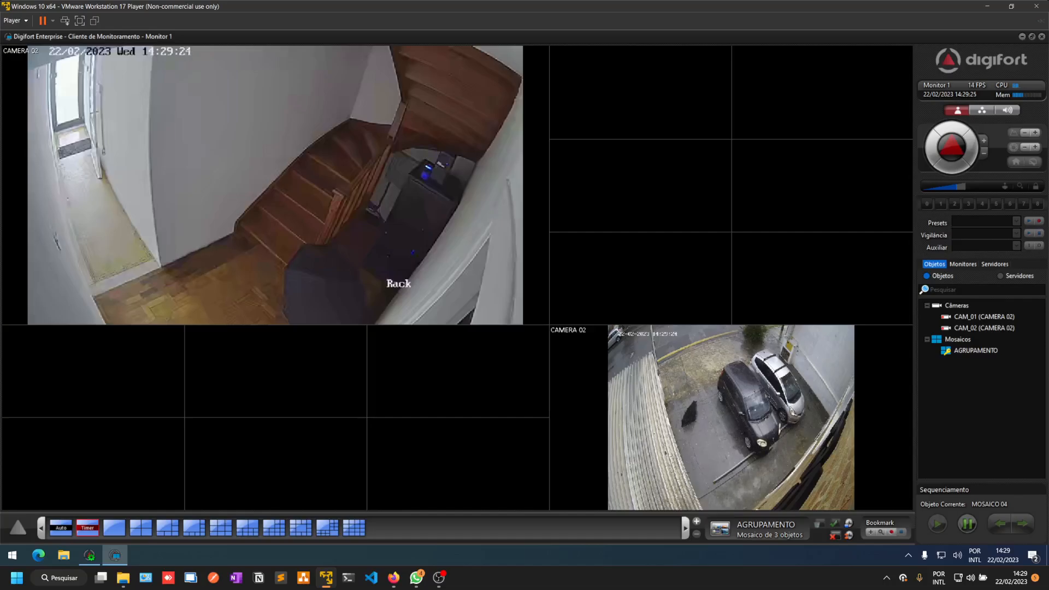
Pause the running AGRUPAMENTO sequence and delete that sequencing mosaic
left_click(976, 351)
left_click(967, 524)
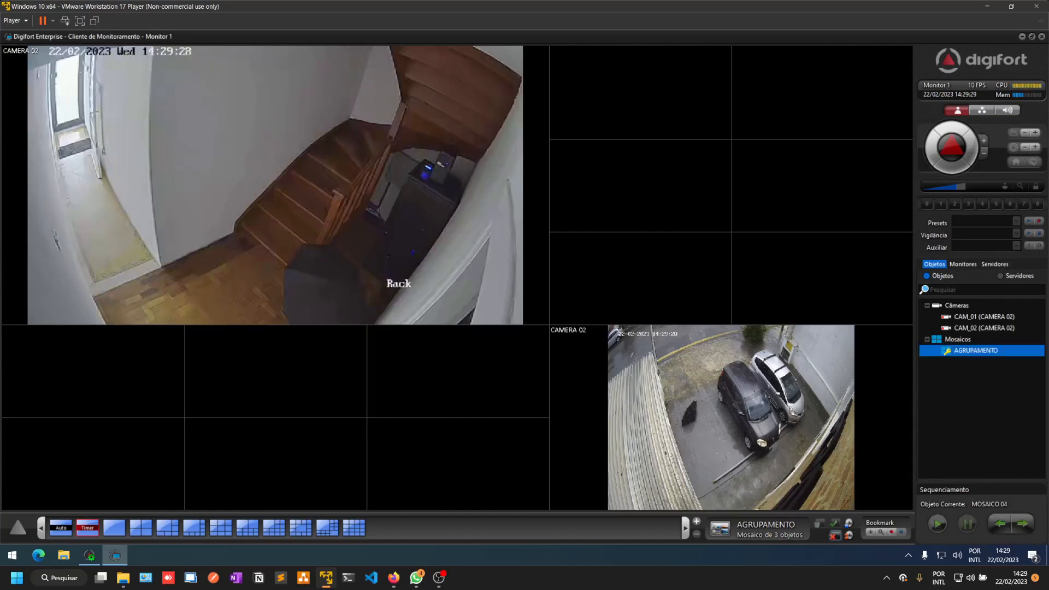
left_click(835, 535)
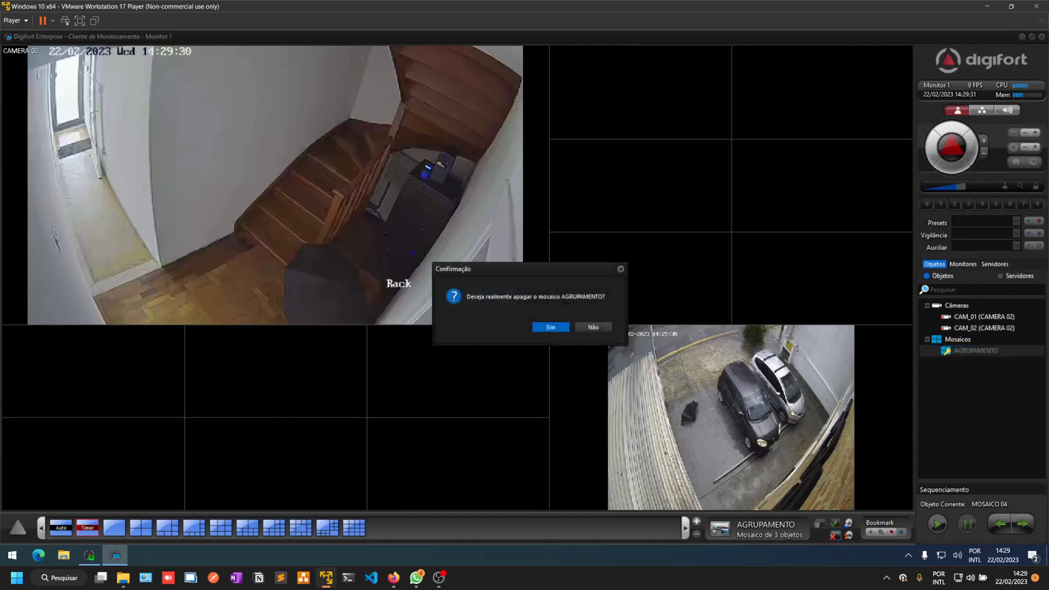
key("Return")
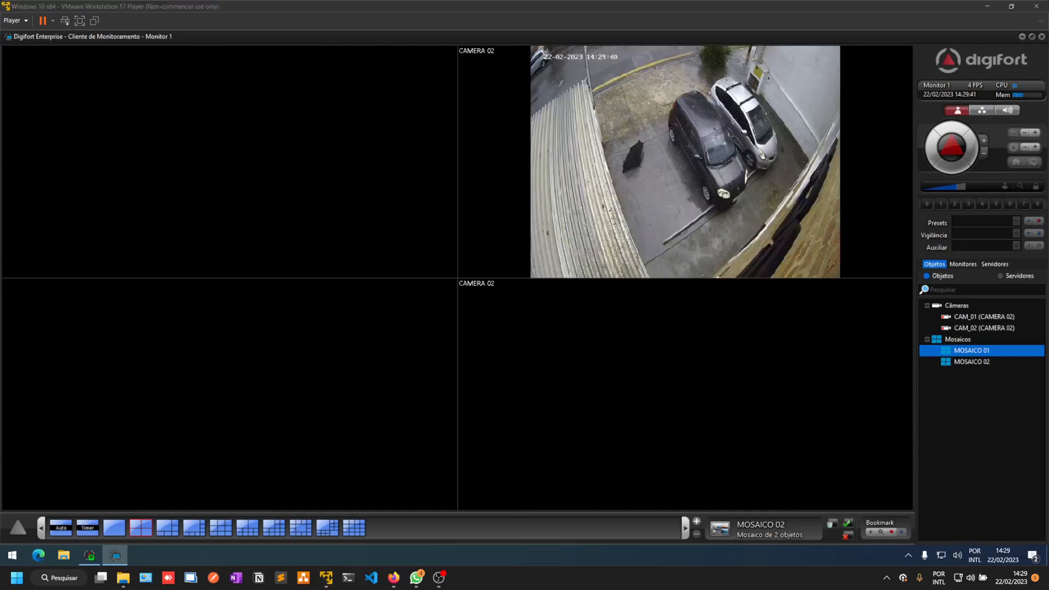
Try to delete the saved mosaic MOSAICO 02
left_click(848, 535)
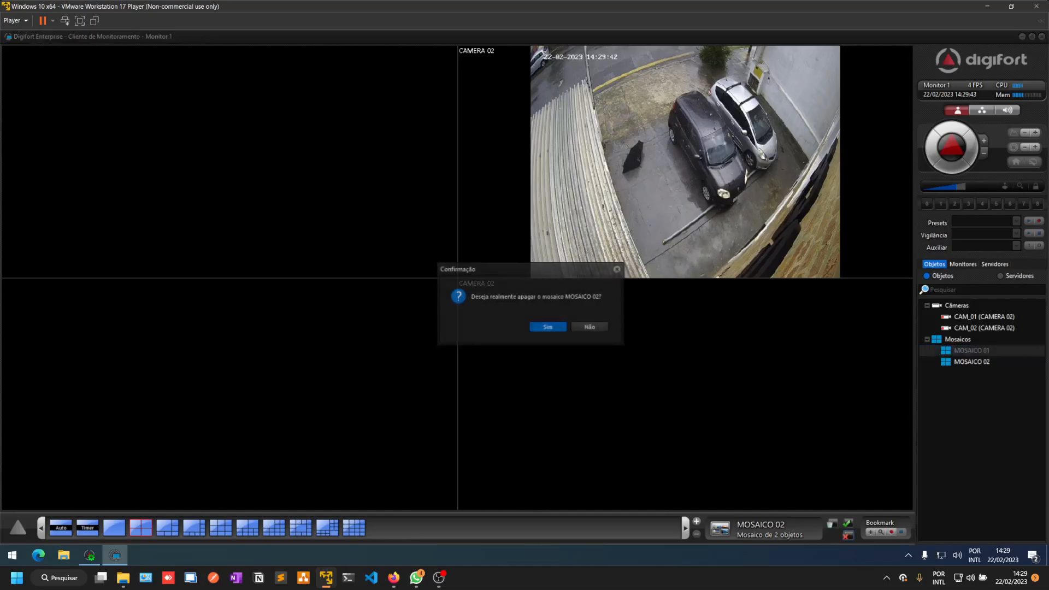
left_click(548, 327)
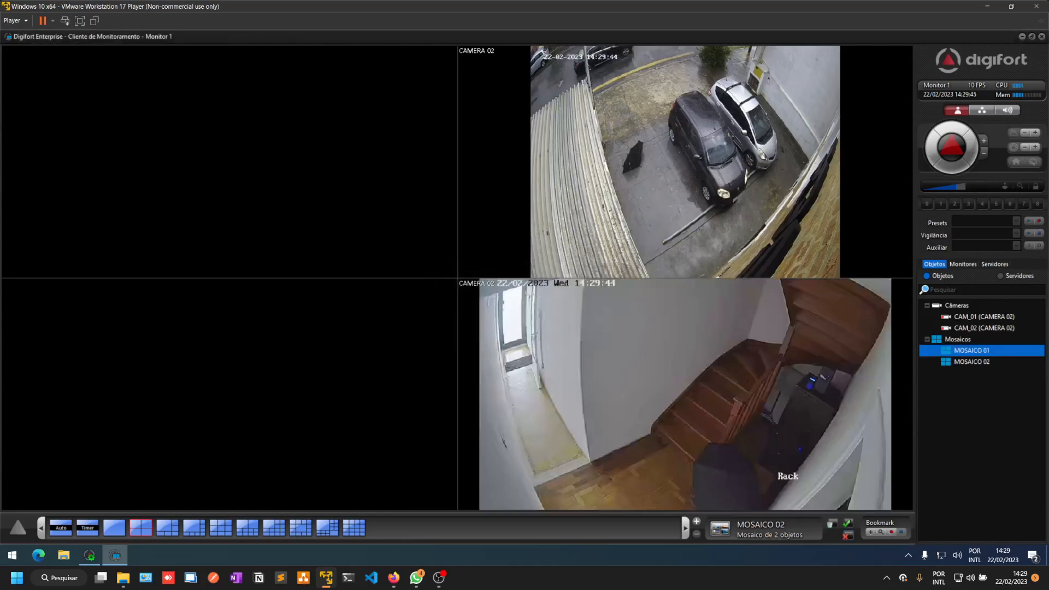